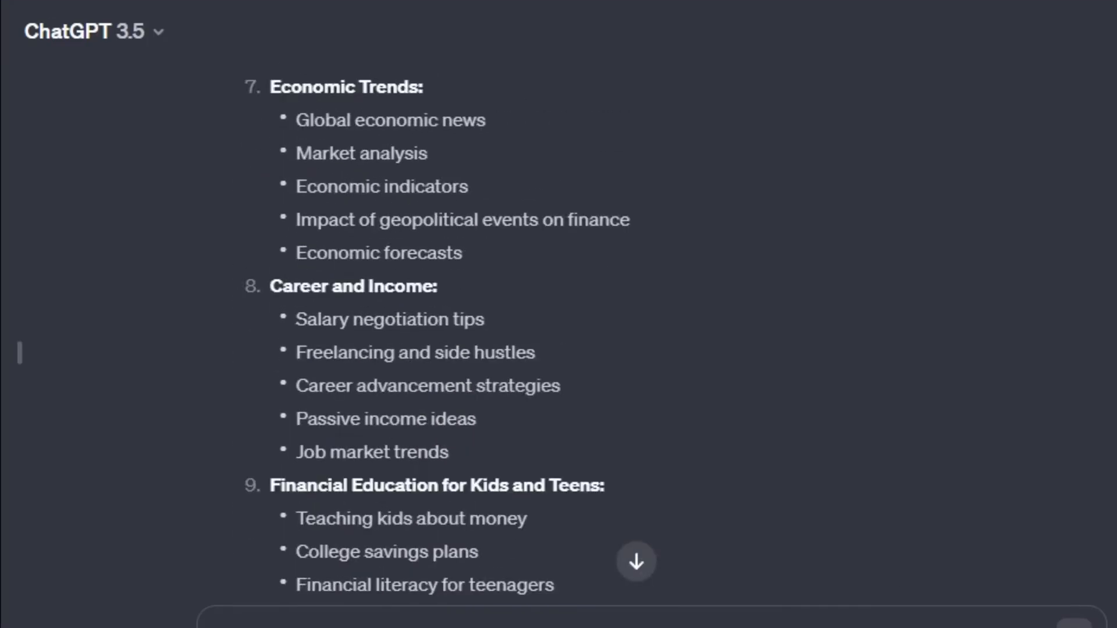
Review the finance micro-niche categories and their subcategories in the ChatGPT answer.
scroll(471, 326, "up", 2)
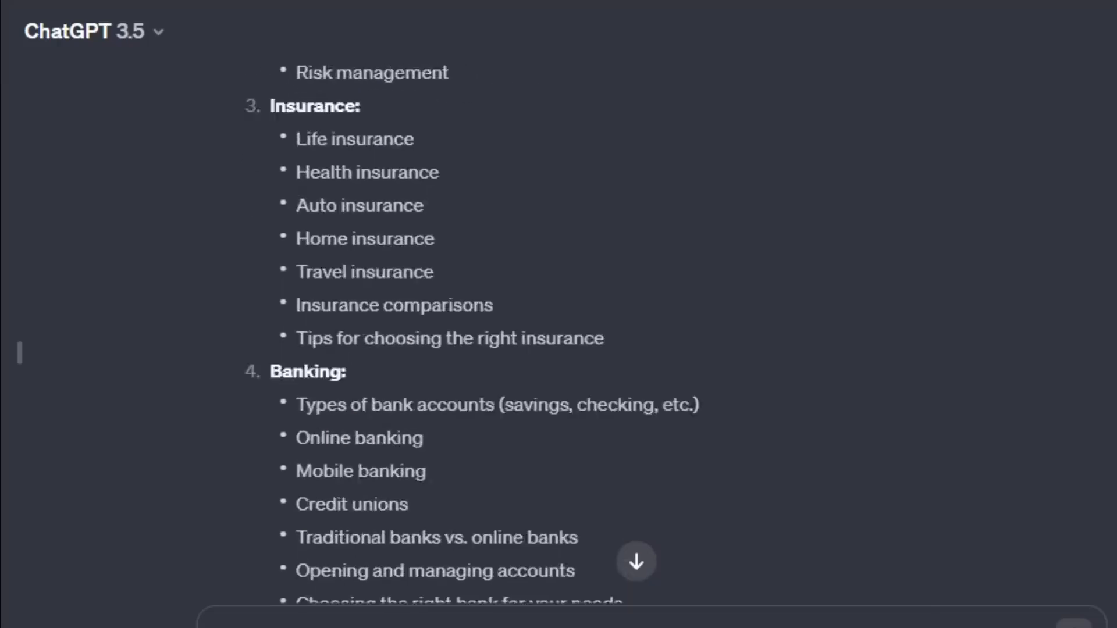
scroll(637, 524, "down", 10)
scroll(645, 511, "up", 5)
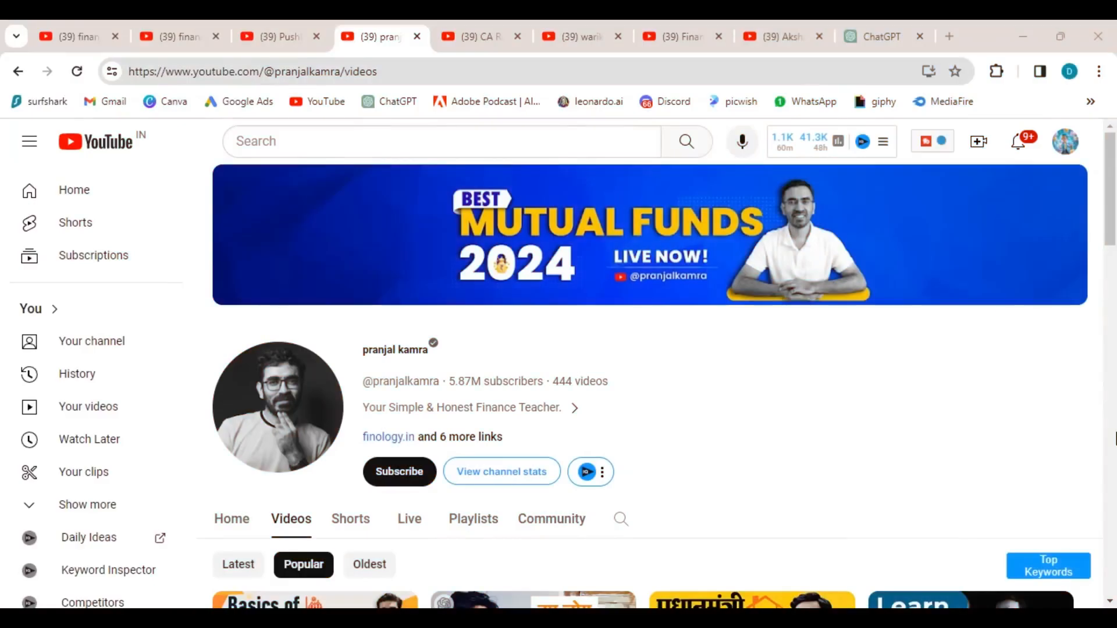
Examine the most popular videos on the pranjal kamra and CA Rachana Phadke Ranade YouTube channels.
scroll(721, 315, "down", 5)
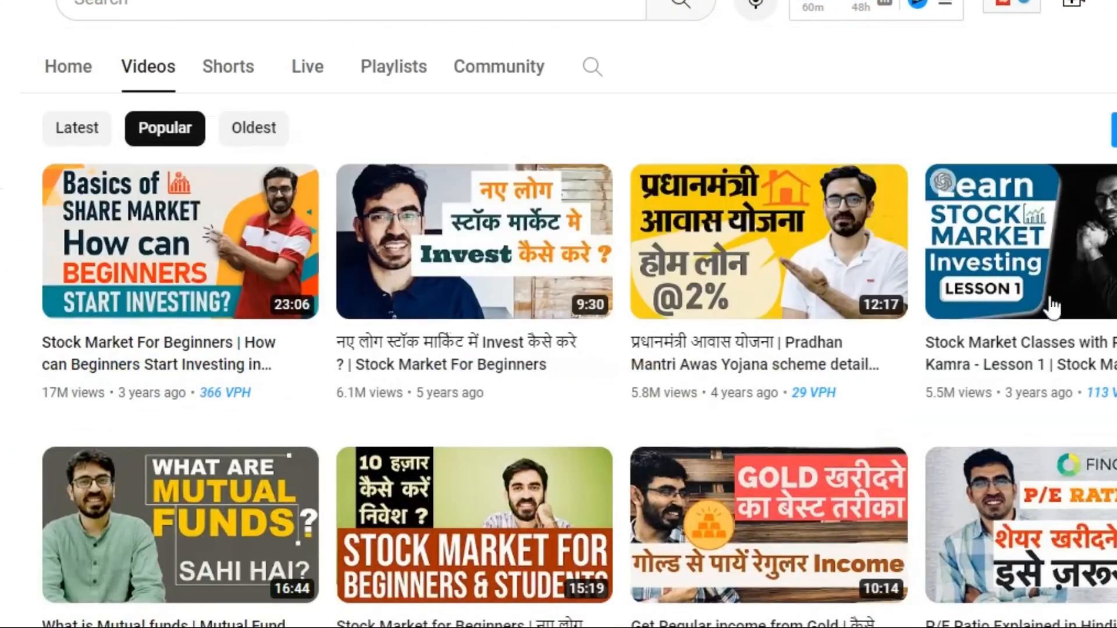
scroll(465, 538, "down", 9)
scroll(166, 265, "up", 4)
scroll(165, 264, "up", 10)
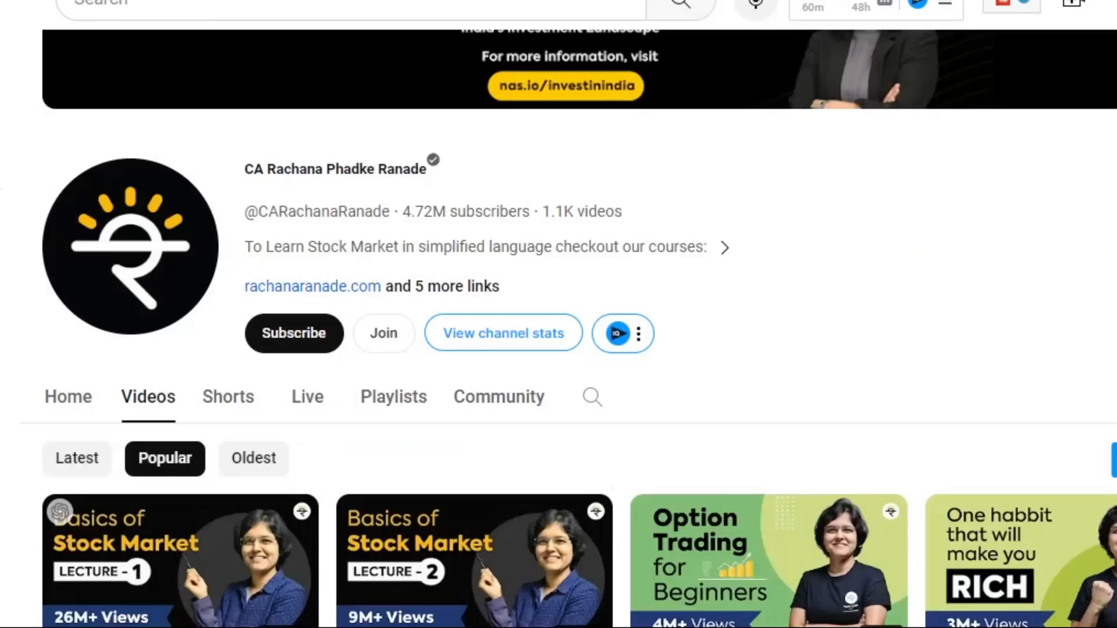
scroll(166, 265, "down", 2)
scroll(149, 488, "down", 2)
scroll(374, 489, "down", 2)
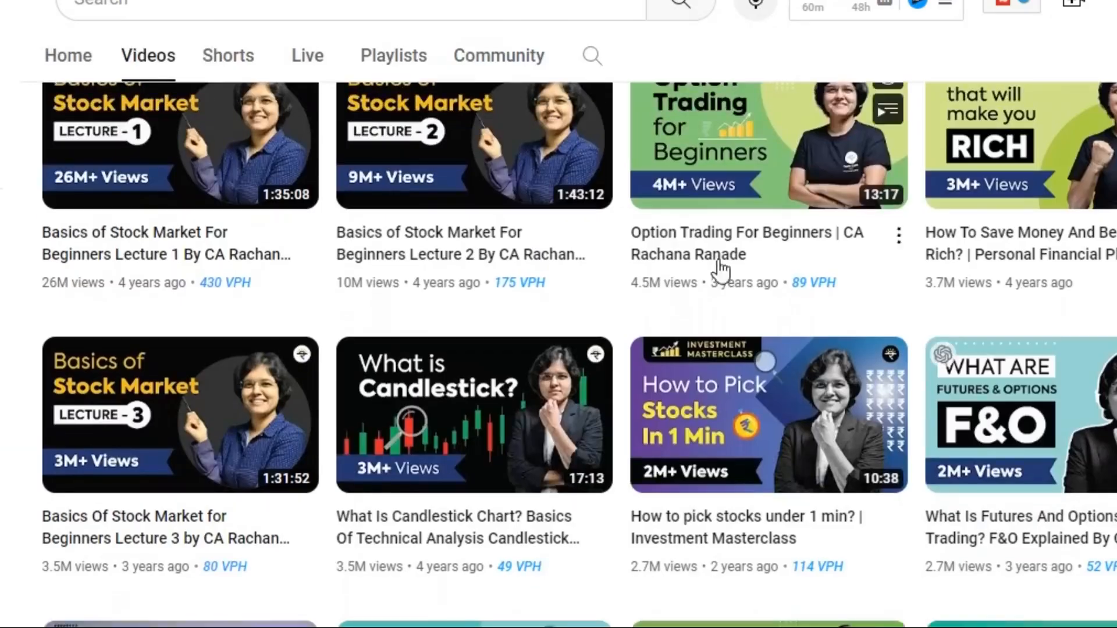
scroll(381, 358, "up", 5)
scroll(381, 358, "down", 5)
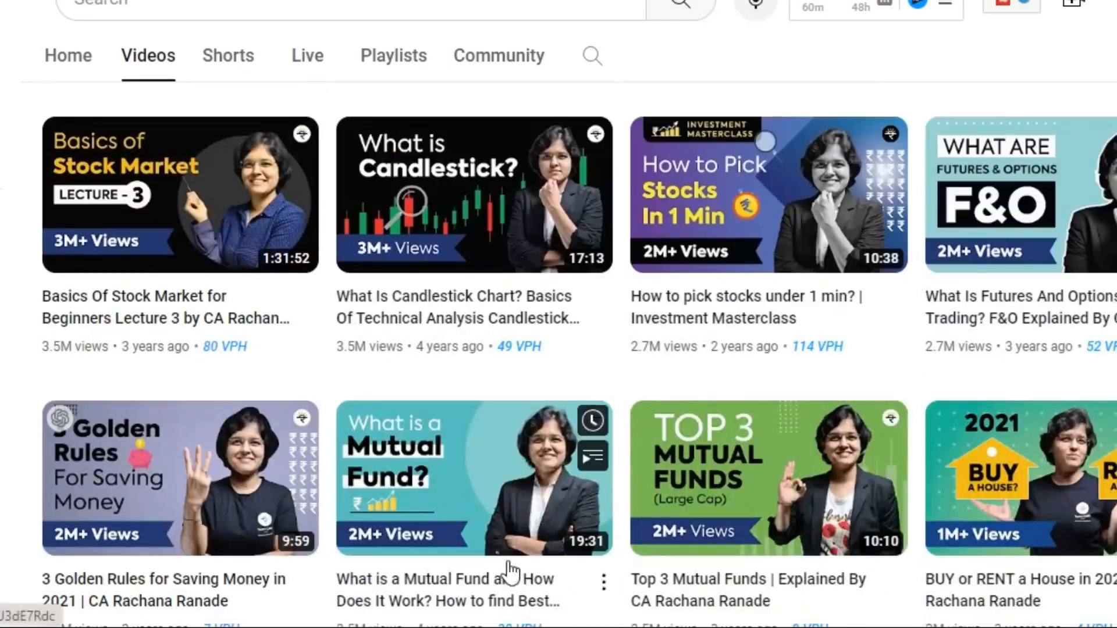
scroll(381, 357, "down", 4)
scroll(157, 574, "up", 10)
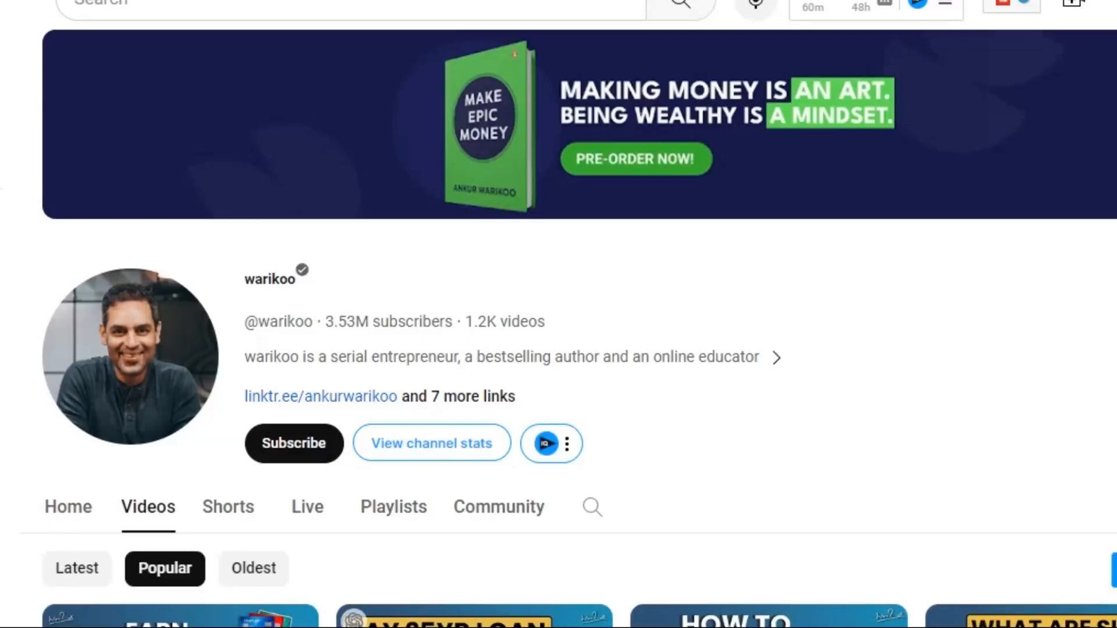
Examine the most popular videos on the warikoo, Finance With Sharan and Akshat Shrivastava YouTube channels.
scroll(157, 574, "down", 10)
scroll(289, 362, "up", 2)
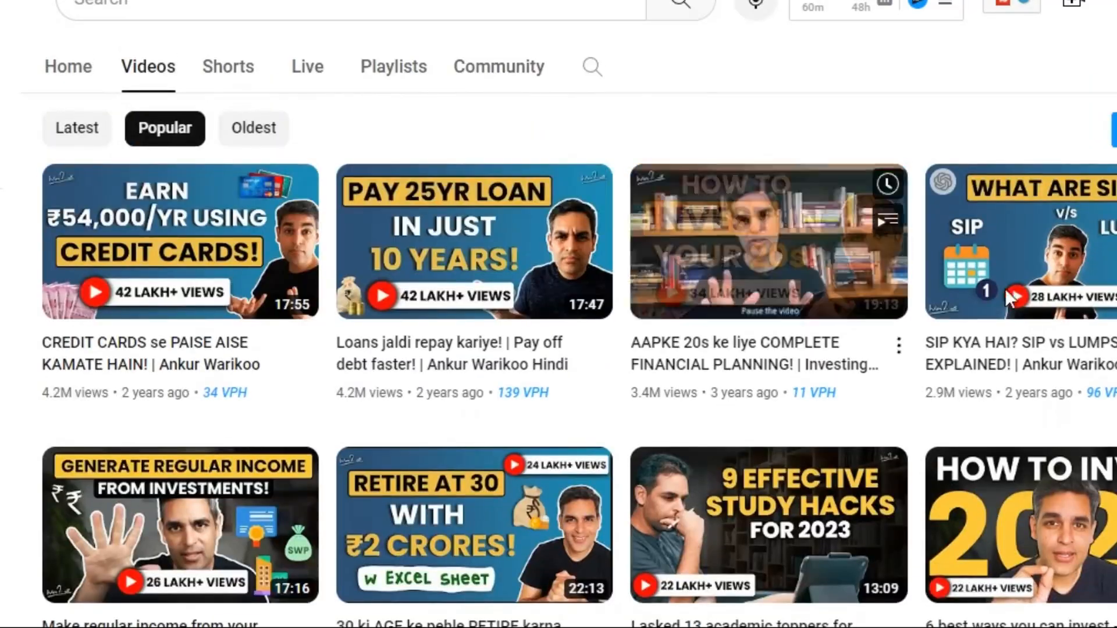
scroll(203, 311, "down", 4)
scroll(559, 349, "down", 10)
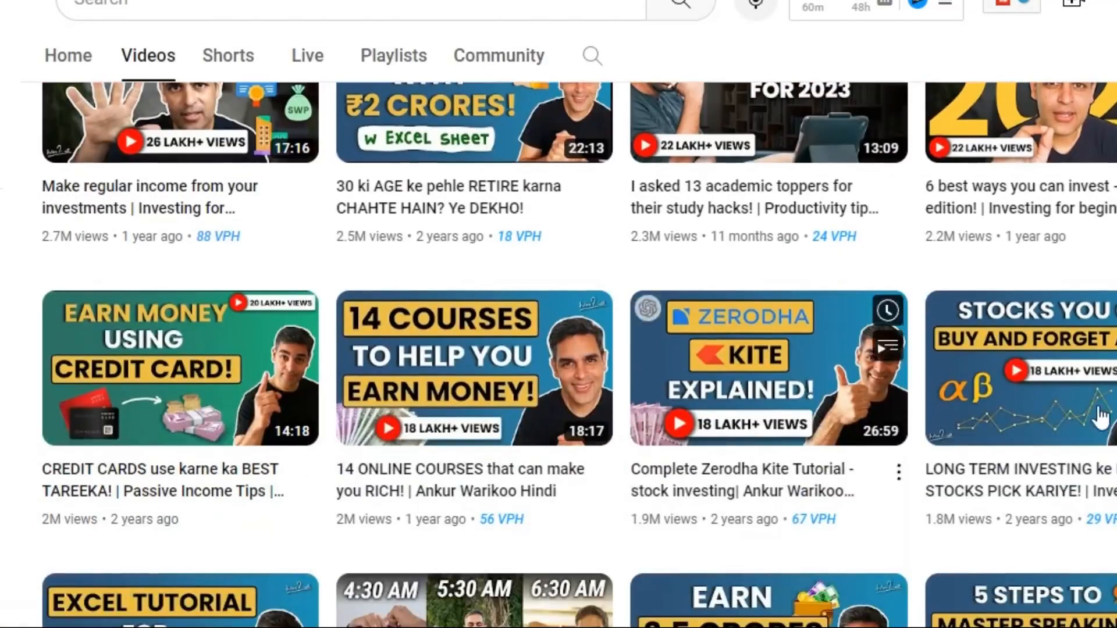
scroll(559, 349, "up", 13)
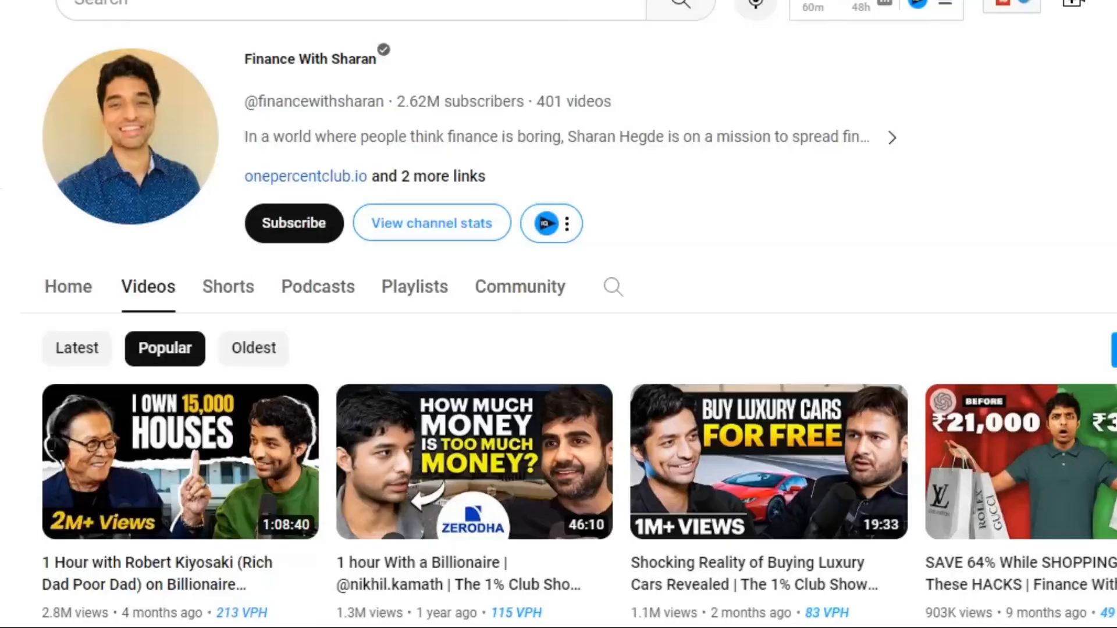
scroll(409, 358, "up", 2)
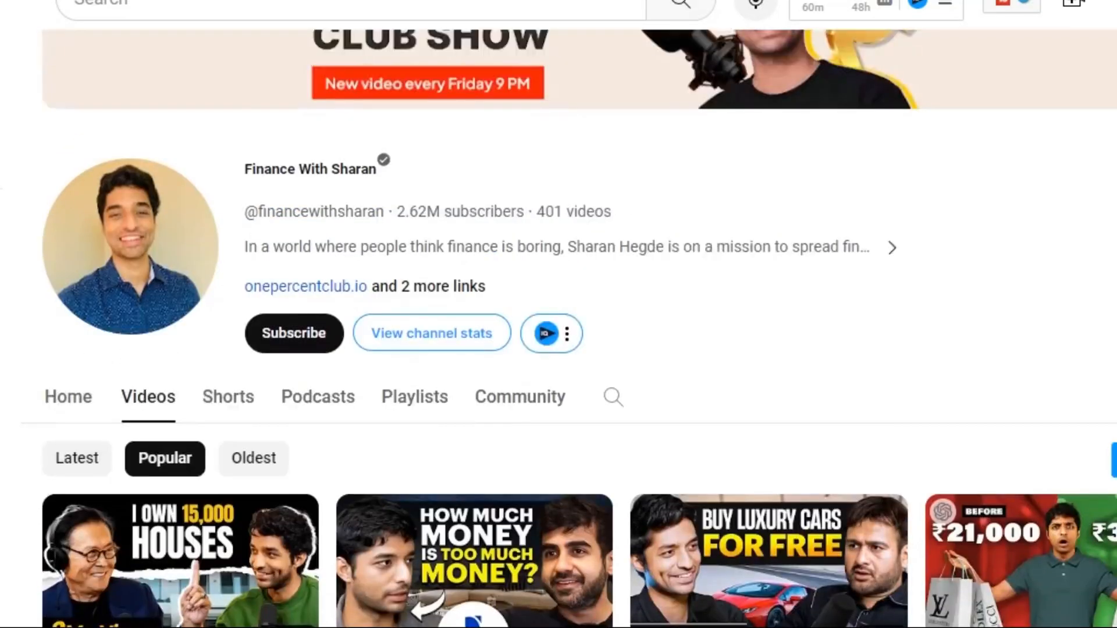
scroll(409, 359, "down", 10)
scroll(800, 475, "up", 2)
scroll(324, 493, "down", 12)
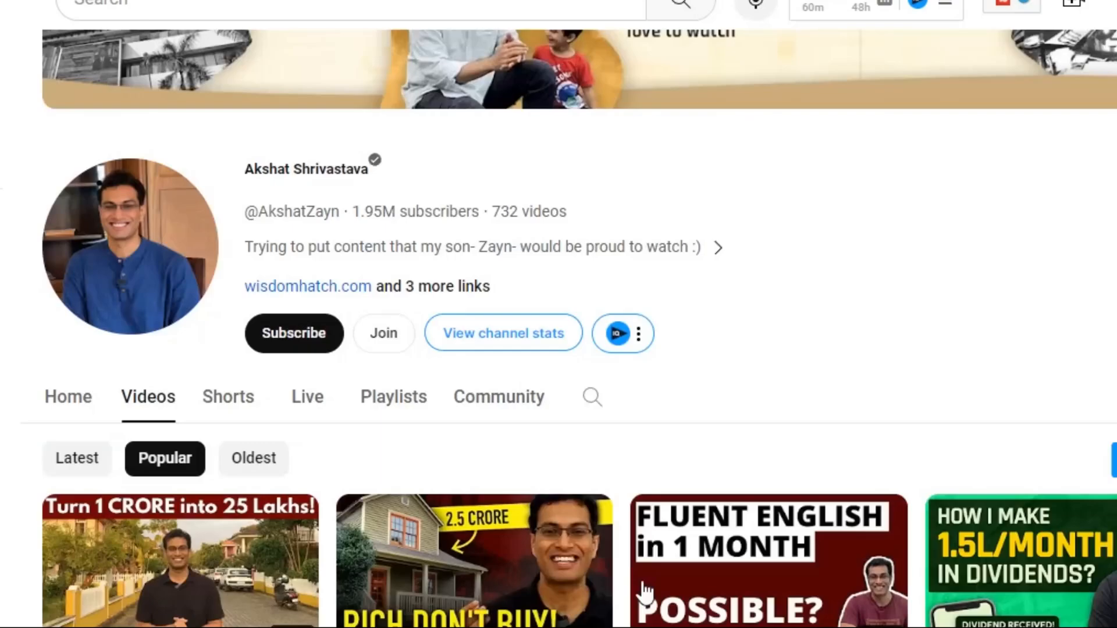
scroll(640, 593, "down", 5)
scroll(460, 384, "down", 5)
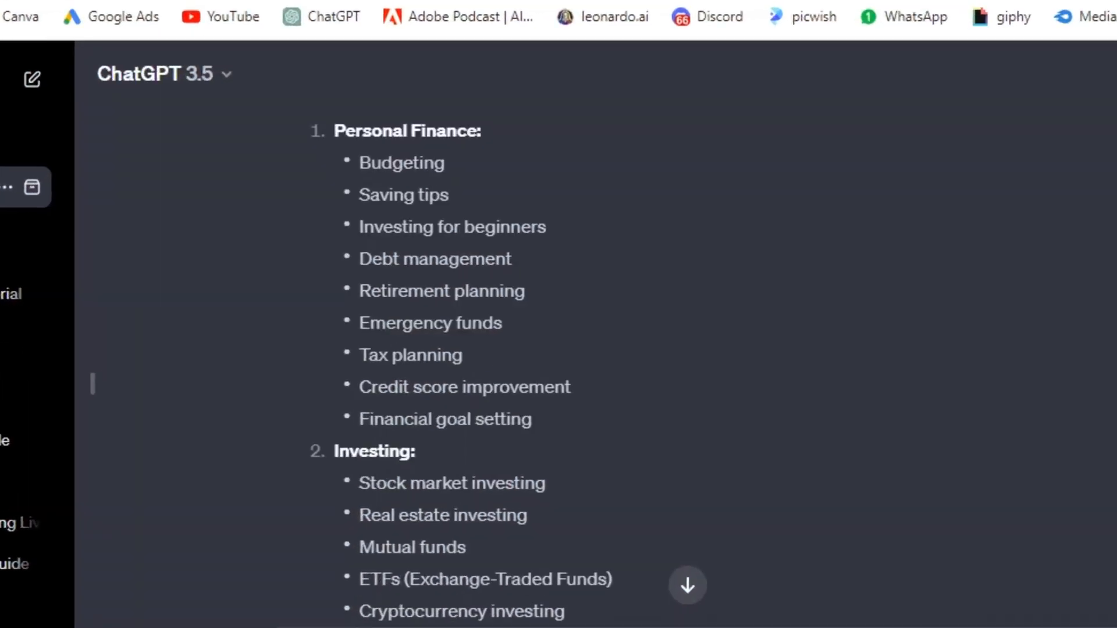
Ask ChatGPT to suggest 5 video ideas in the personal finance niche to start with on a new YouTube channel.
scroll(596, 361, "up", 3)
scroll(595, 361, "down", 3)
scroll(595, 360, "up", 1)
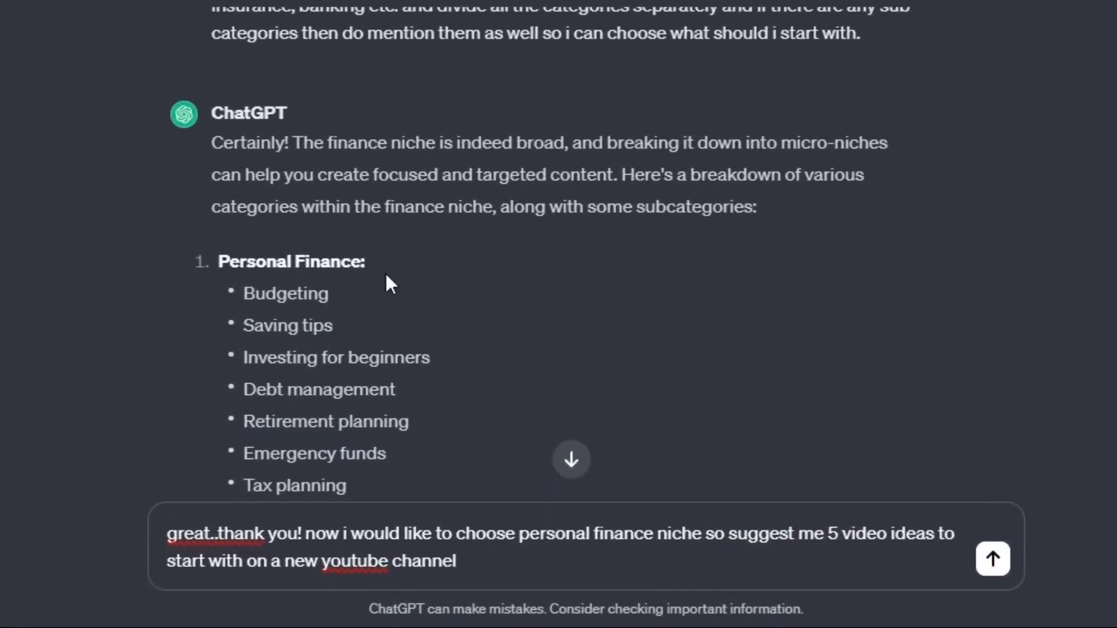
scroll(681, 329, "down", 5)
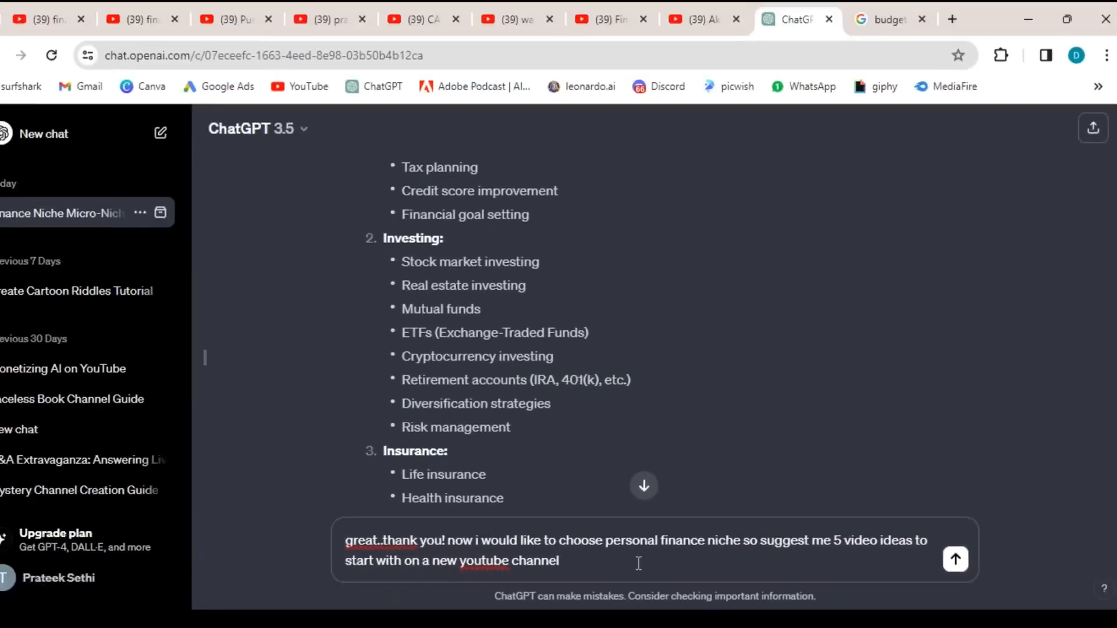
key("Return")
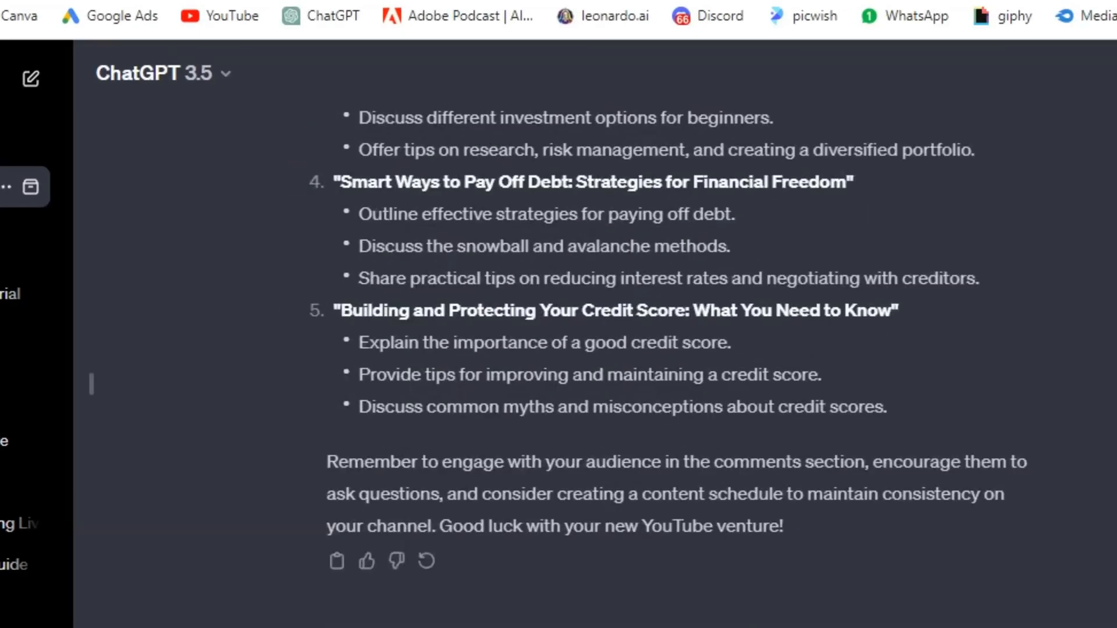
Copy the first video idea, "Creating a Budget 101: A Step-by-Step Guide for Beginners", with its bullet points into a new message.
scroll(650, 365, "up", 4)
scroll(650, 366, "up", 2)
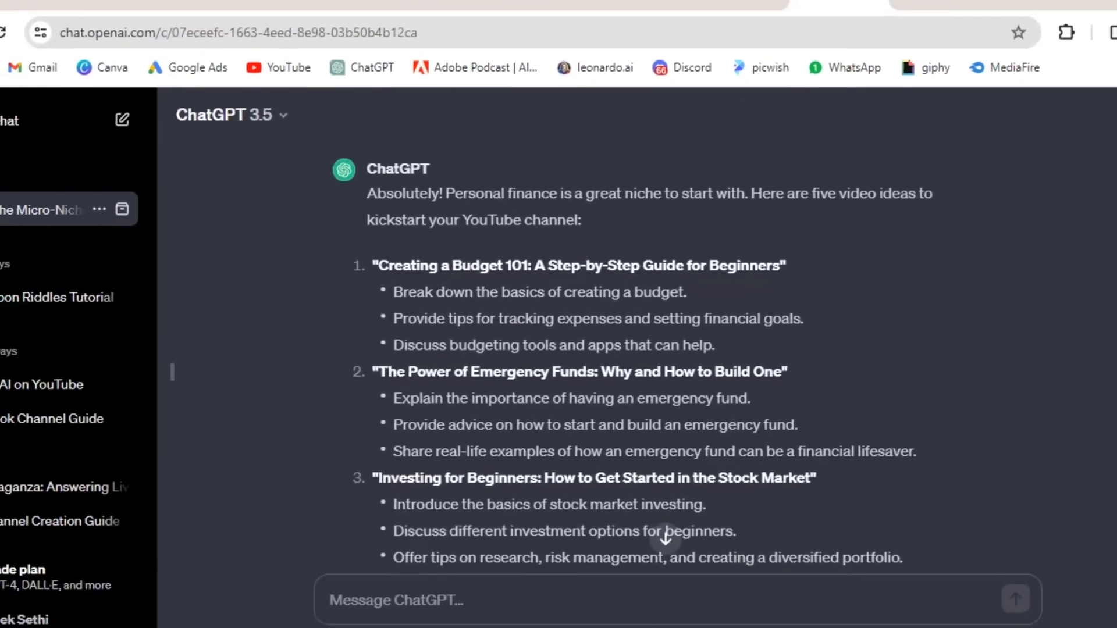
left_click_drag(220, 175, 756, 264)
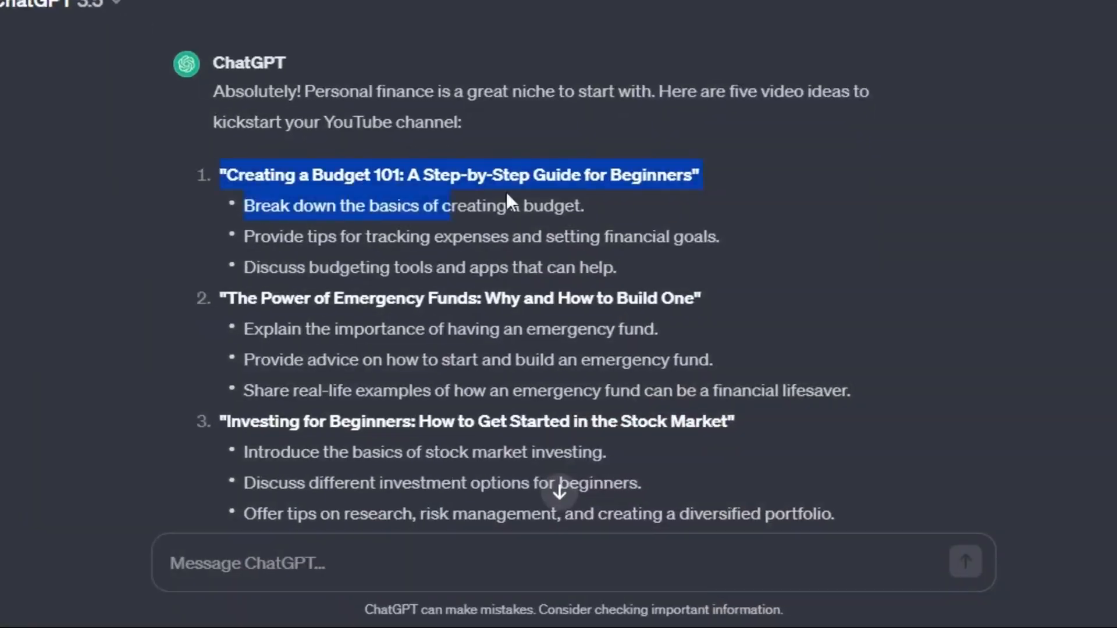
key("ctrl+c")
left_click(240, 560)
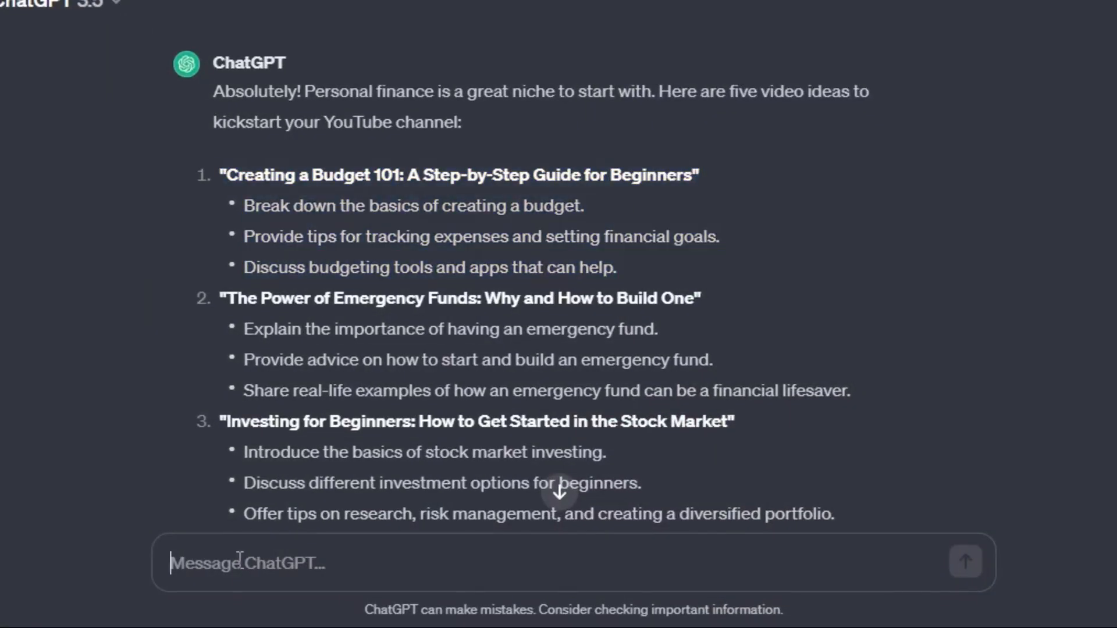
key("ctrl+v")
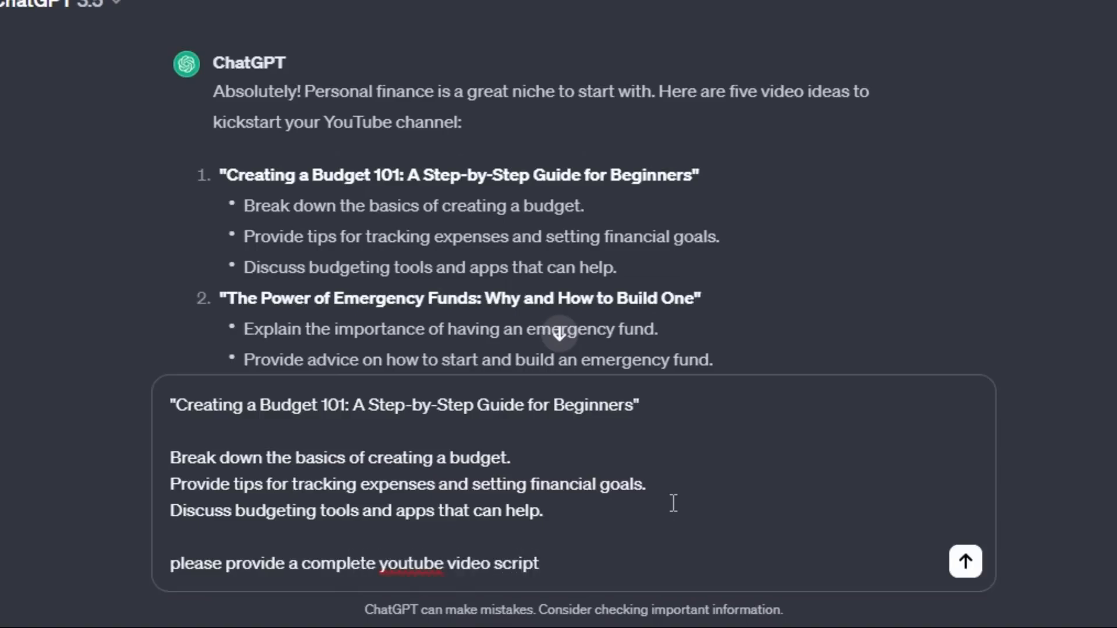
Complete the message with "please provide a complete youtube video script on this topic." and send it.
key("BackSpace")
key("BackSpace")
key("BackSpace")
type("on the topic:")
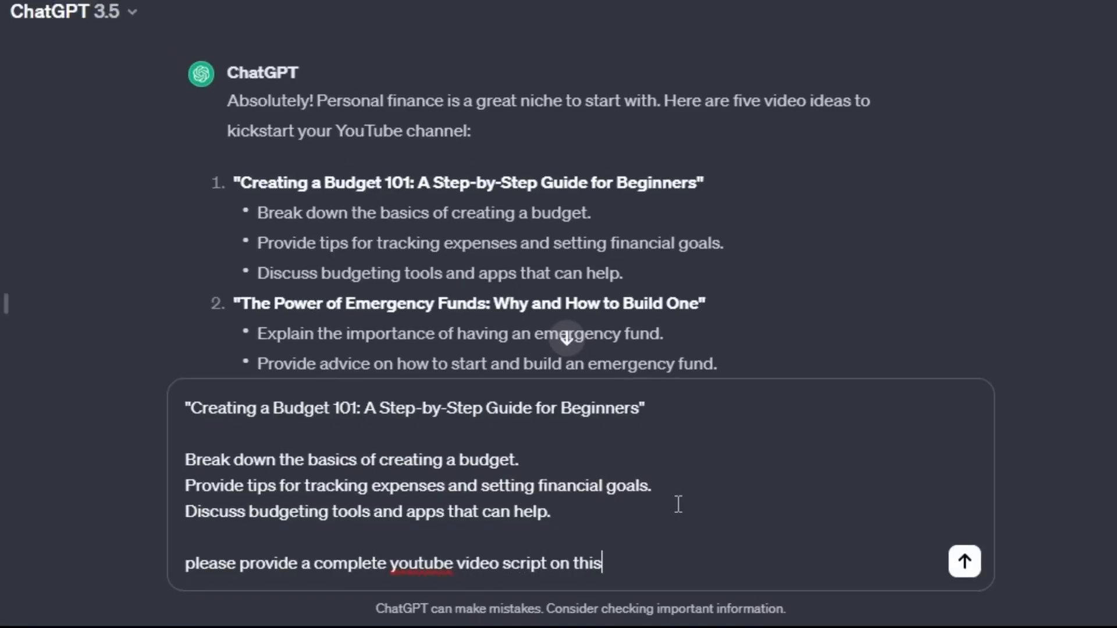
key("Return")
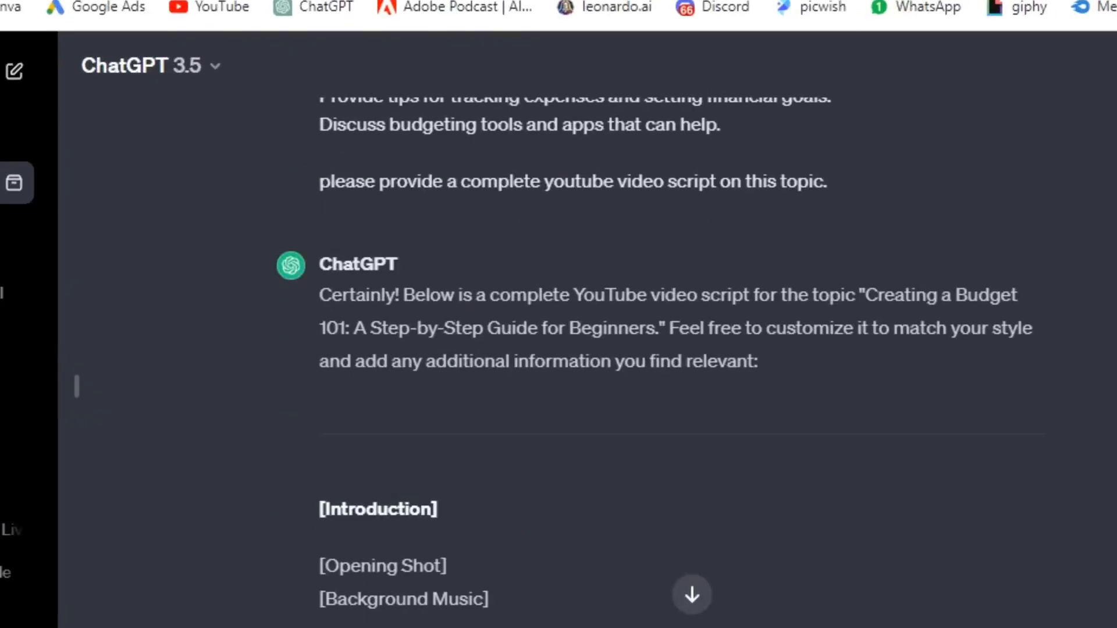
Ask for relevant stock footage options for each scene of the video and review the suggestions.
scroll(674, 349, "up", 1)
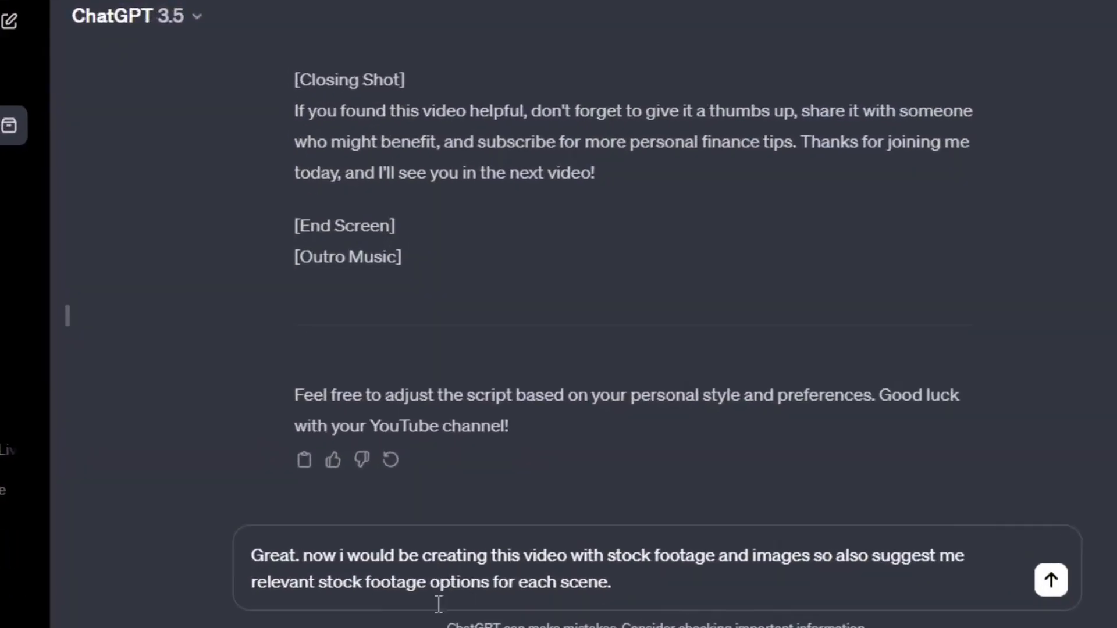
key("Return")
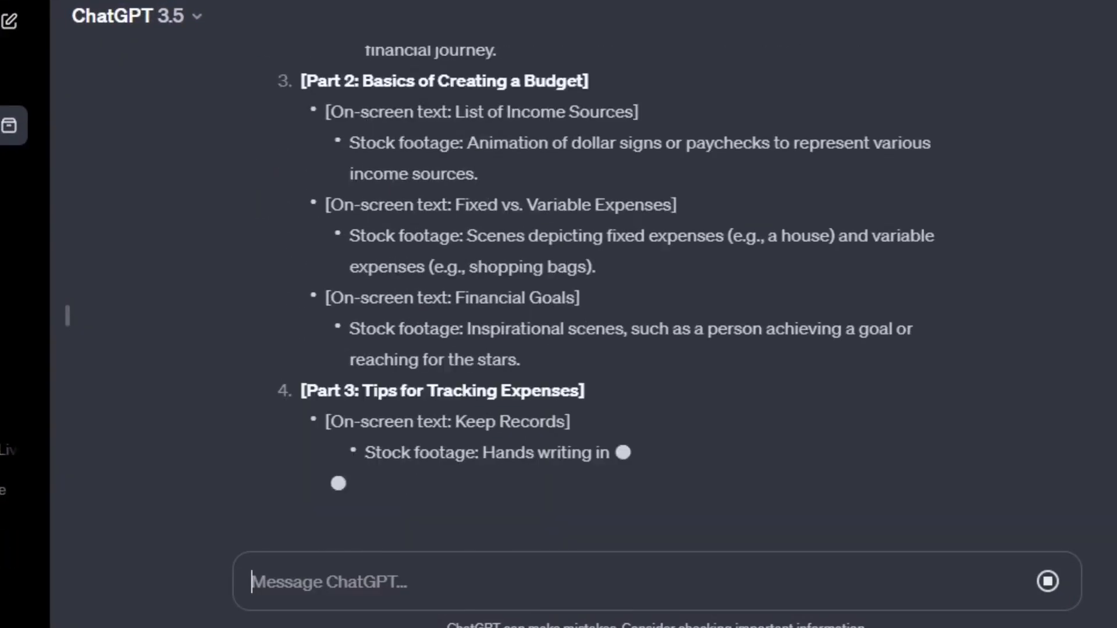
scroll(643, 506, "up", 6)
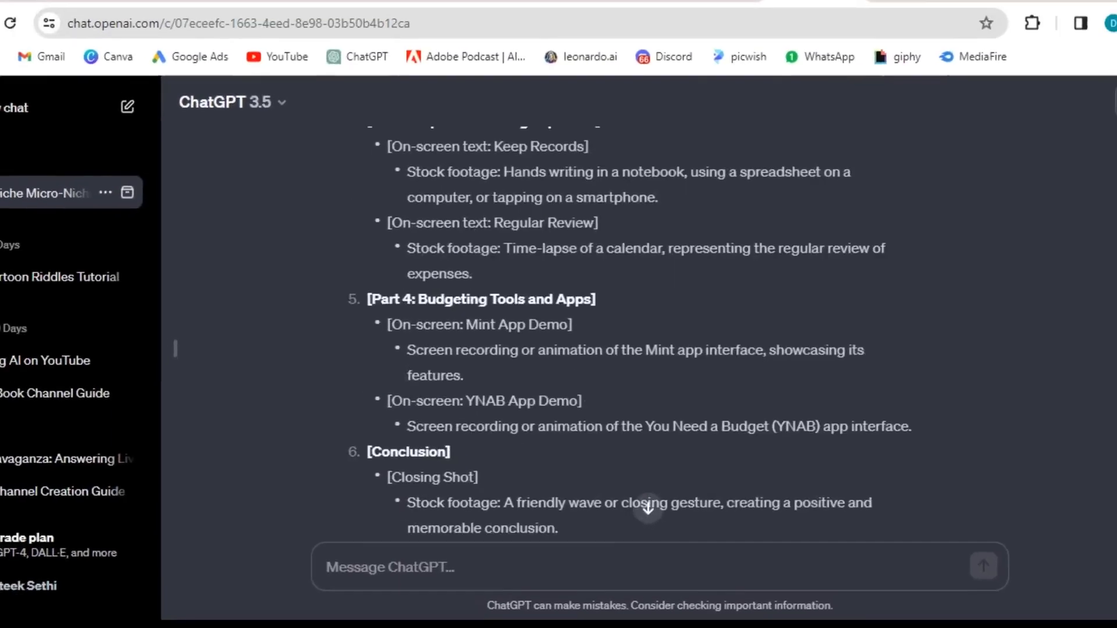
scroll(645, 349, "up", 1)
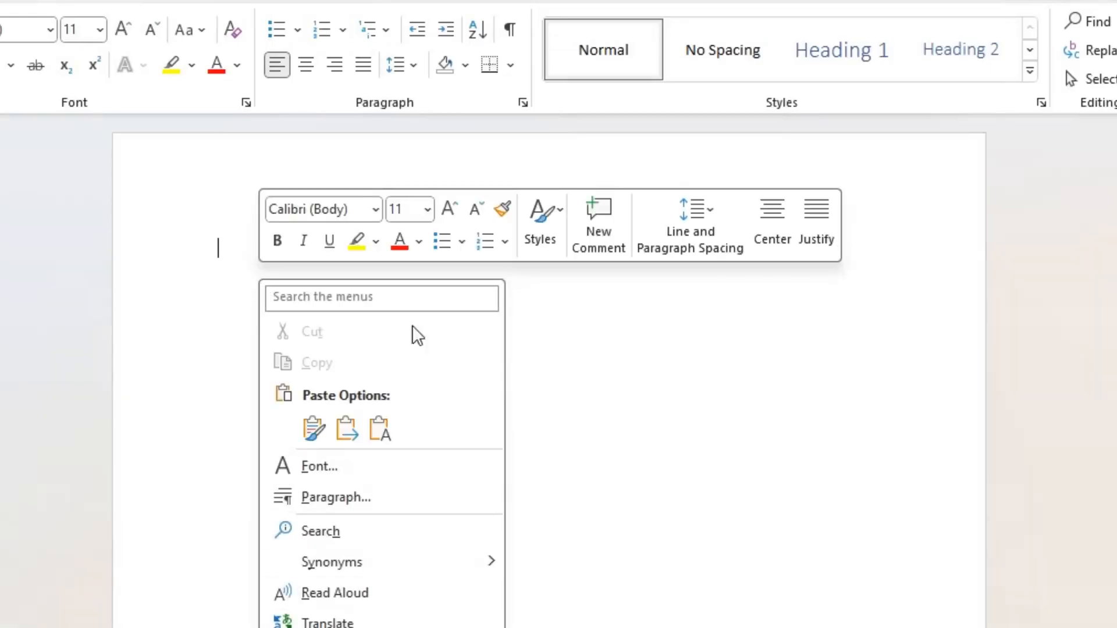
Transfer the Part 1 host narration and the rest of the script through the closing shot into the Word document.
left_click(314, 428)
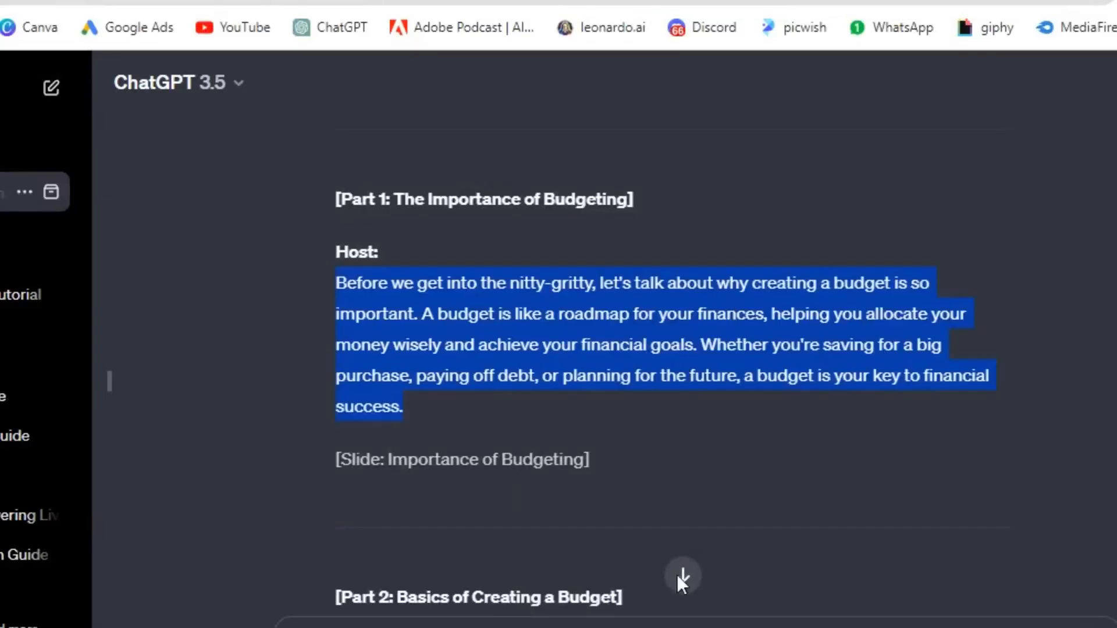
scroll(728, 313, "down", 6)
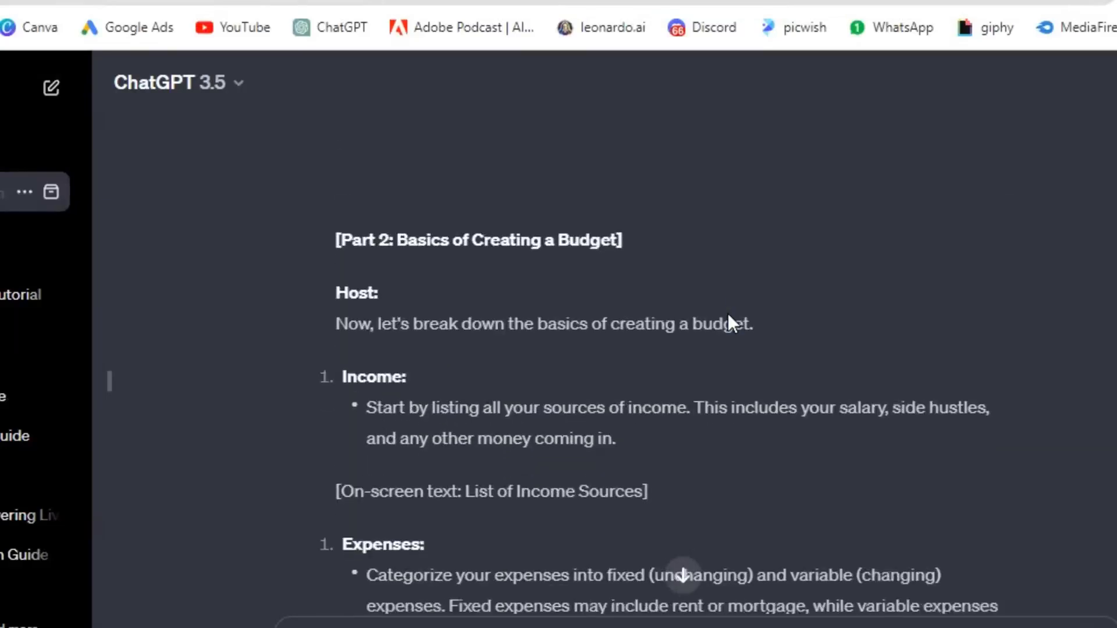
left_click_drag(337, 215, 789, 352)
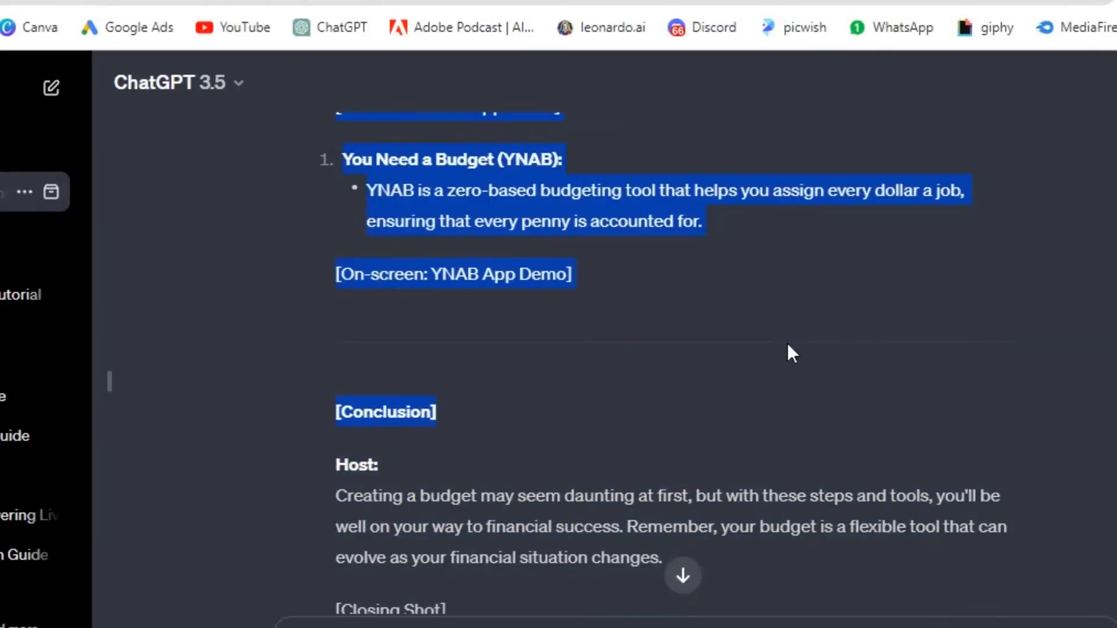
left_click_drag(891, 595, 648, 301)
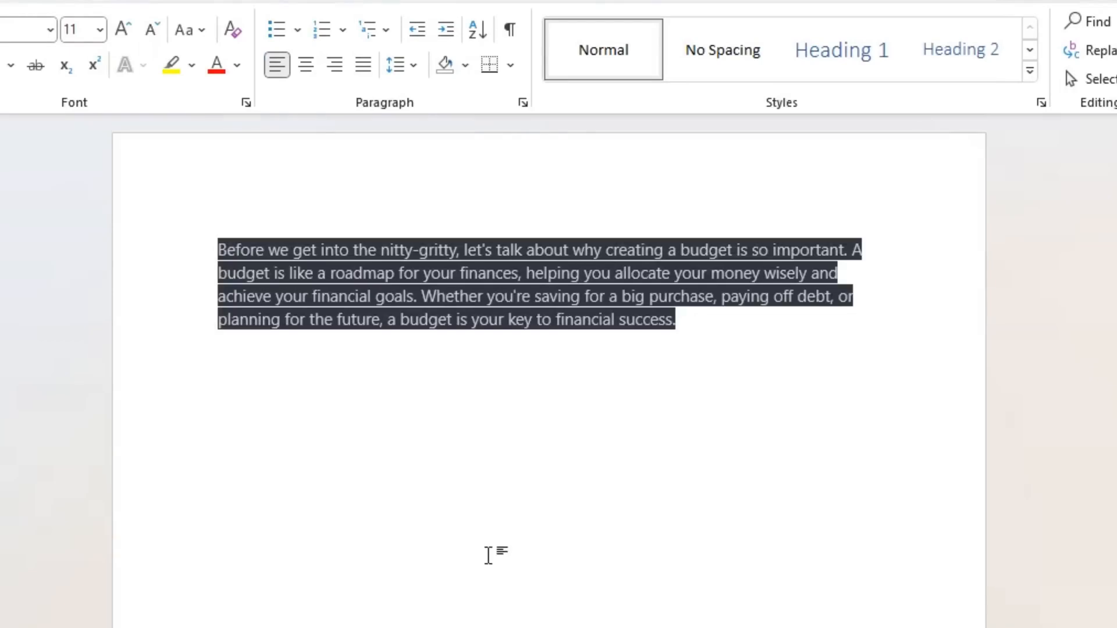
key("ctrl+v")
scroll(274, 386, "up", 20)
scroll(379, 381, "down", 20)
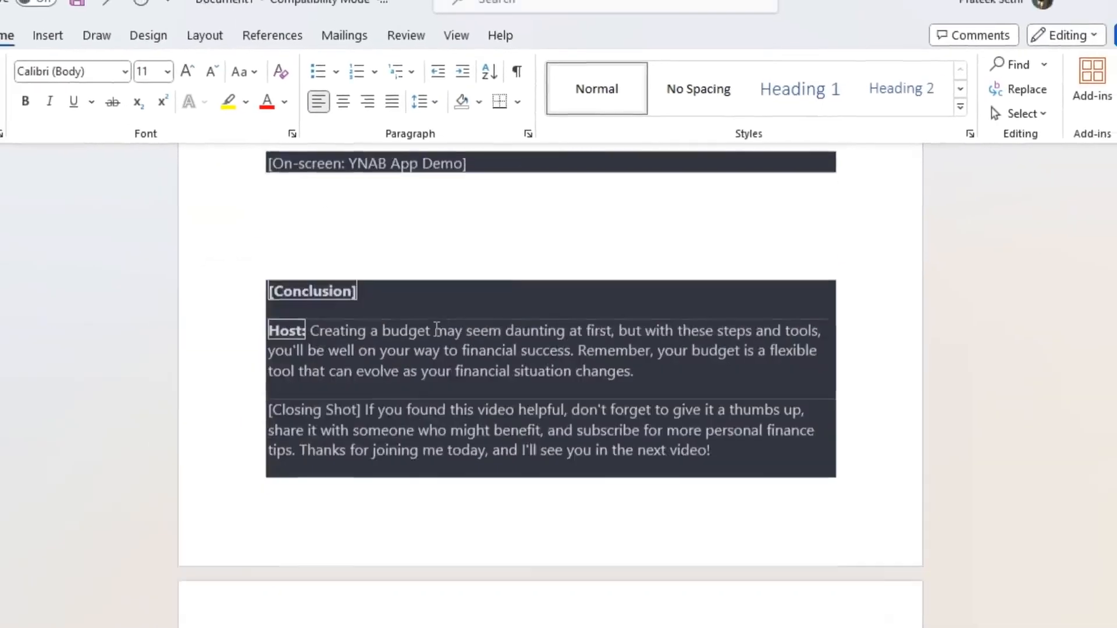
scroll(437, 329, "up", 15)
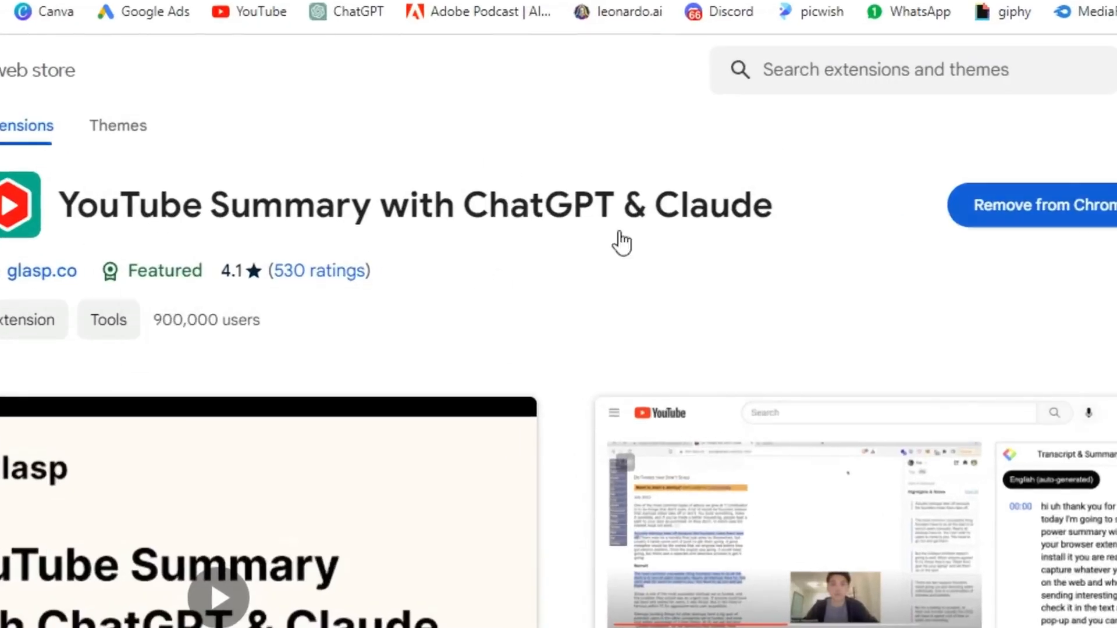
View the YouTube Summary with ChatGPT & Claude extension page in the Chrome Web Store.
scroll(654, 472, "down", 1)
scroll(654, 472, "up", 1)
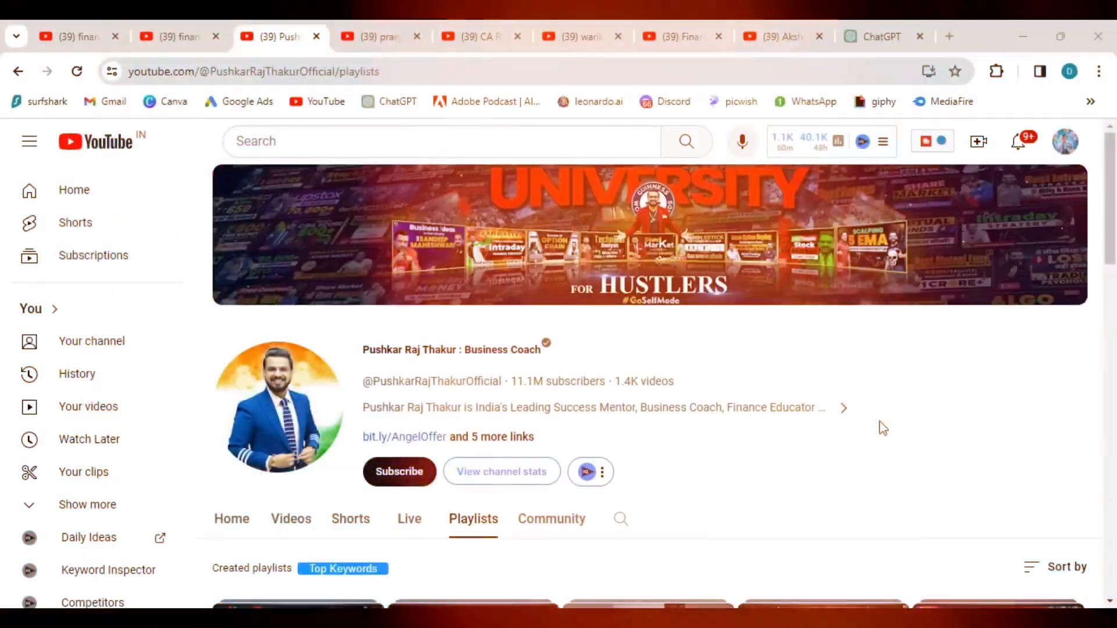
Look through the created playlists on the Pushkar Raj Thakur YouTube channel.
scroll(883, 427, "down", 3)
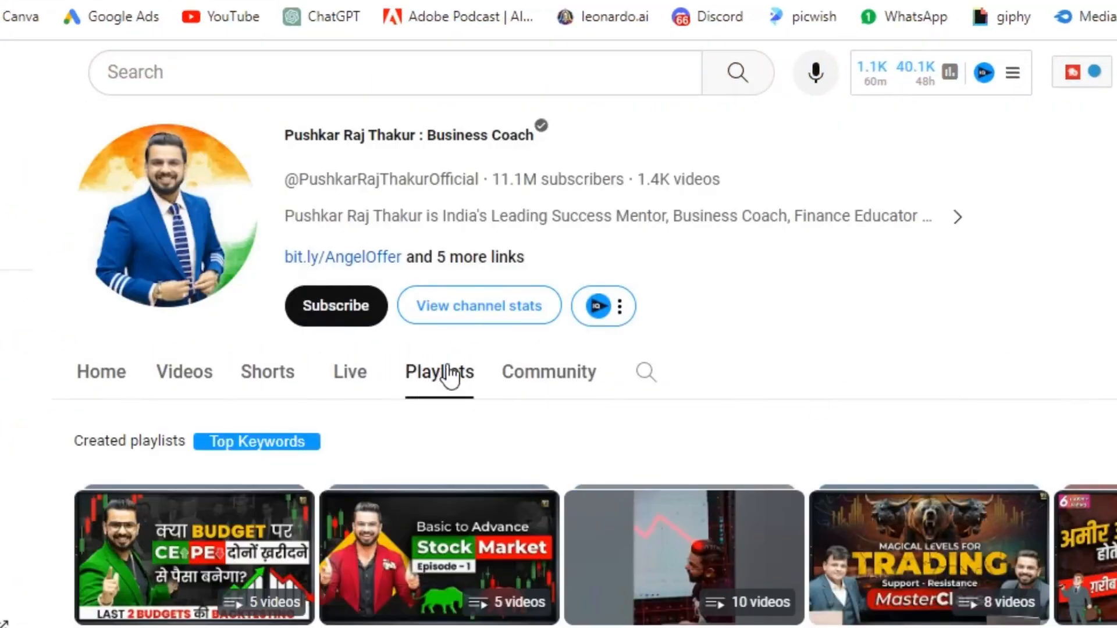
scroll(262, 456, "down", 6)
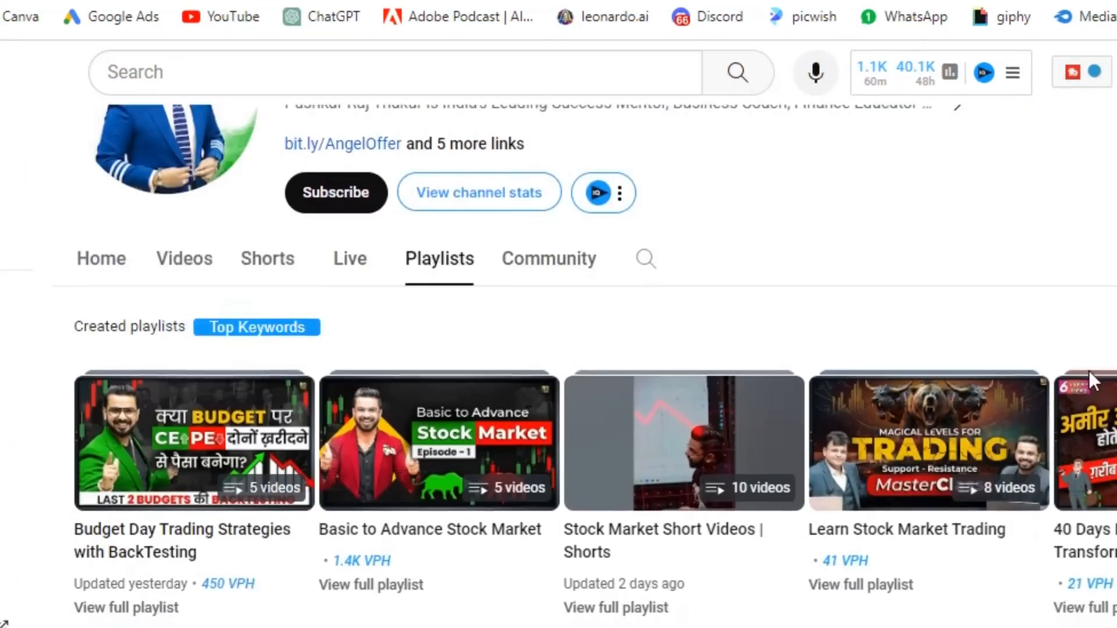
Go through the rest of Pushkar Raj Thakur's playlists, including the chart patterns, options trading and insurance series.
scroll(180, 512, "down", 4)
scroll(1079, 559, "down", 5)
scroll(451, 528, "down", 3)
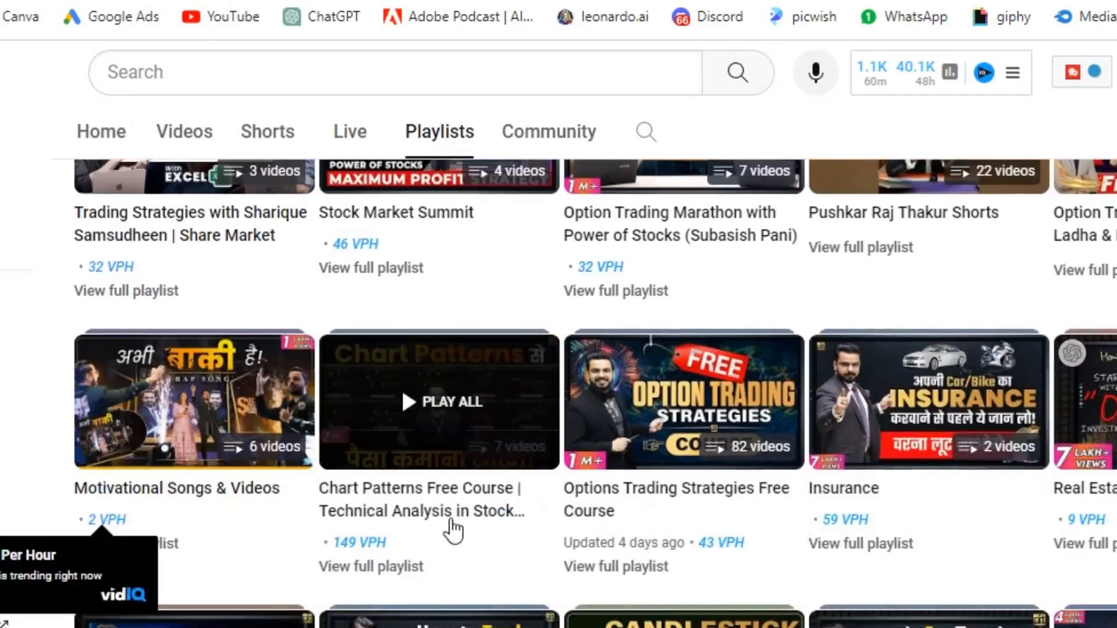
scroll(640, 559, "down", 3)
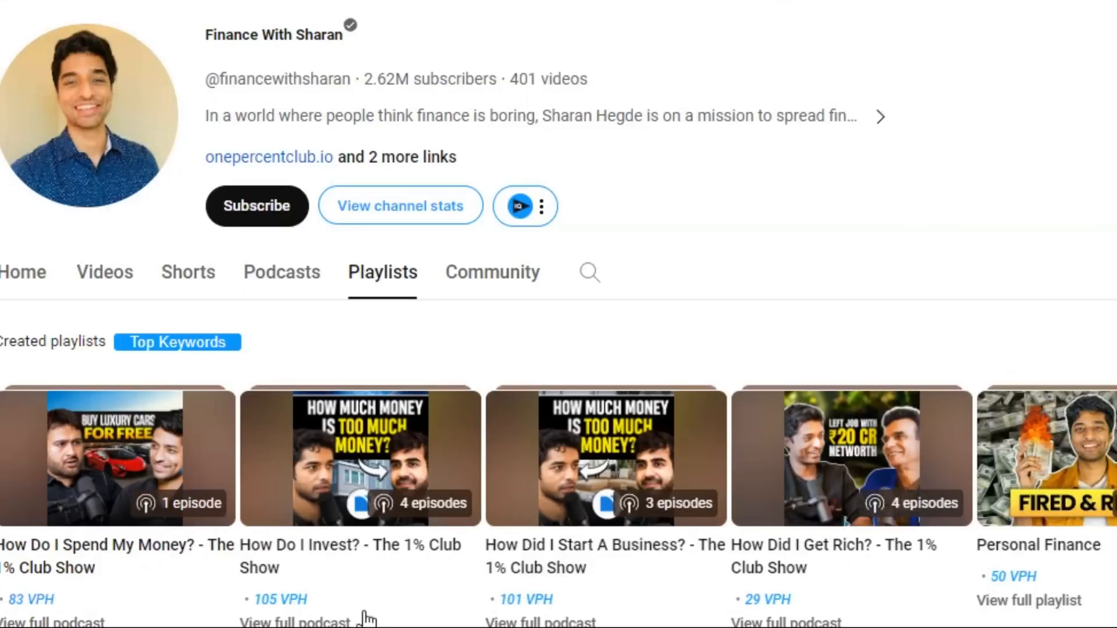
Look over the playlists on the Finance With Sharan channel and open the Personal Finance playlist.
scroll(364, 612, "down", 2)
scroll(359, 523, "up", 2)
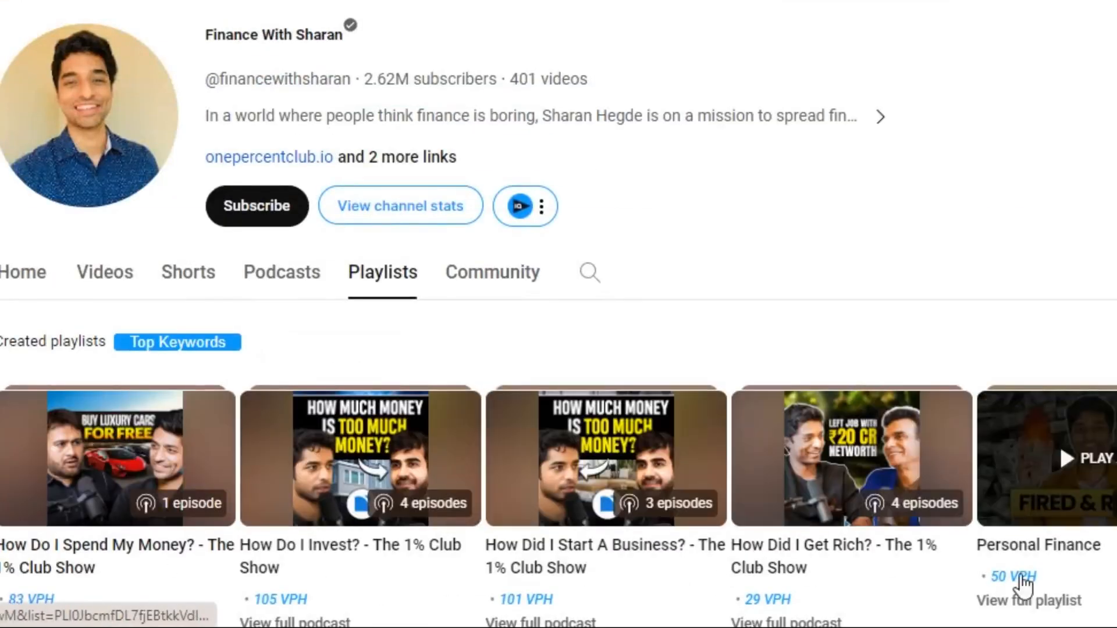
scroll(1073, 573, "down", 2)
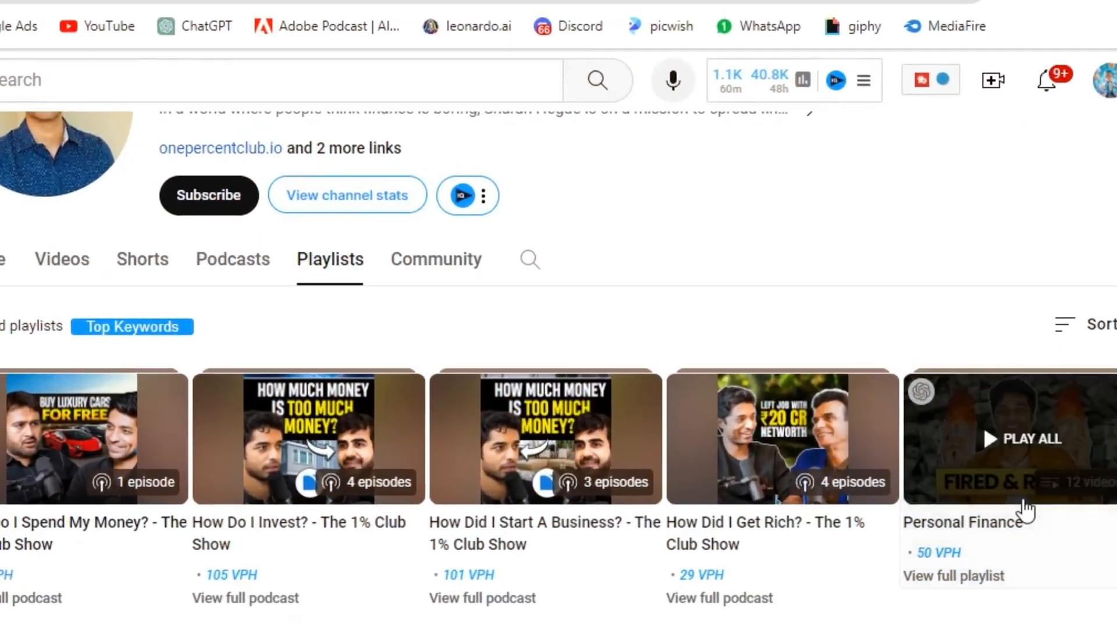
left_click(1025, 512)
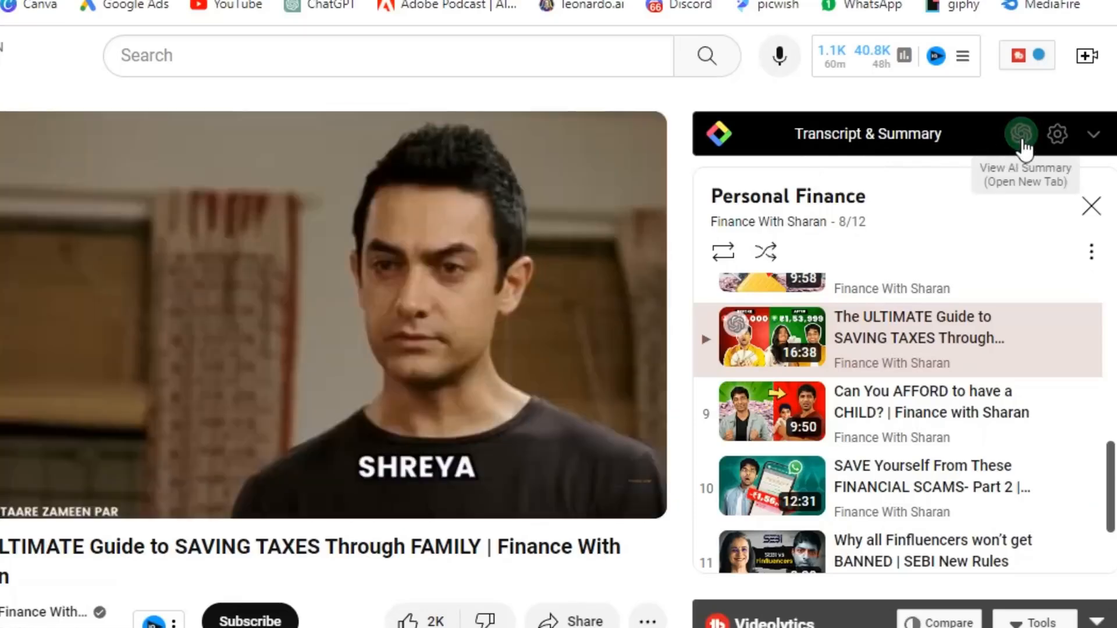
Generate a ChatGPT summary of "The ULTIMATE Guide to SAVING TAXES Through FAMILY" video and read through it.
left_click(1022, 135)
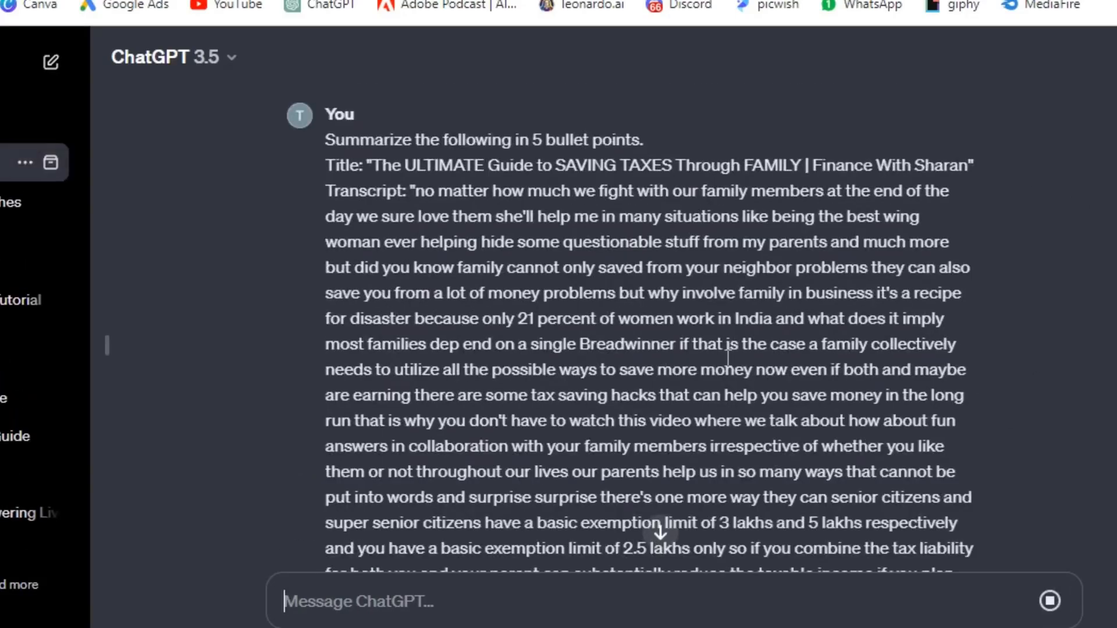
scroll(736, 367, "down", 20)
scroll(769, 357, "down", 1)
scroll(926, 334, "up", 3)
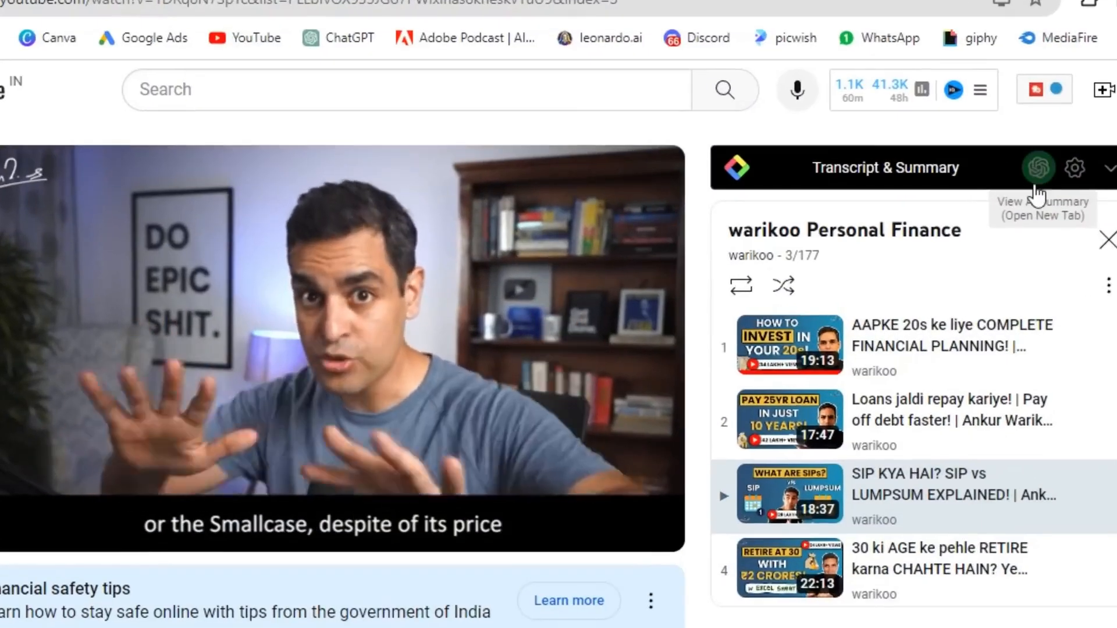
Generate ChatGPT summaries of warikoo's SIP vs lumpsum video and Finance With Sharan's "FINANCIAL SCAMS- Part 2" video, reading the scams summary.
left_click(1035, 187)
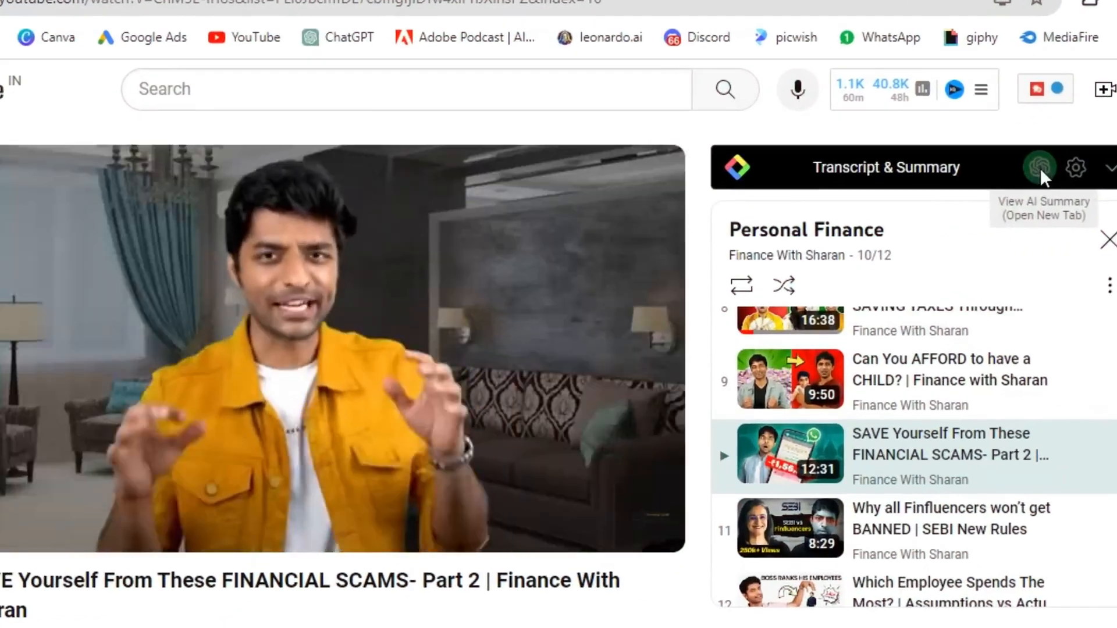
left_click(1040, 168)
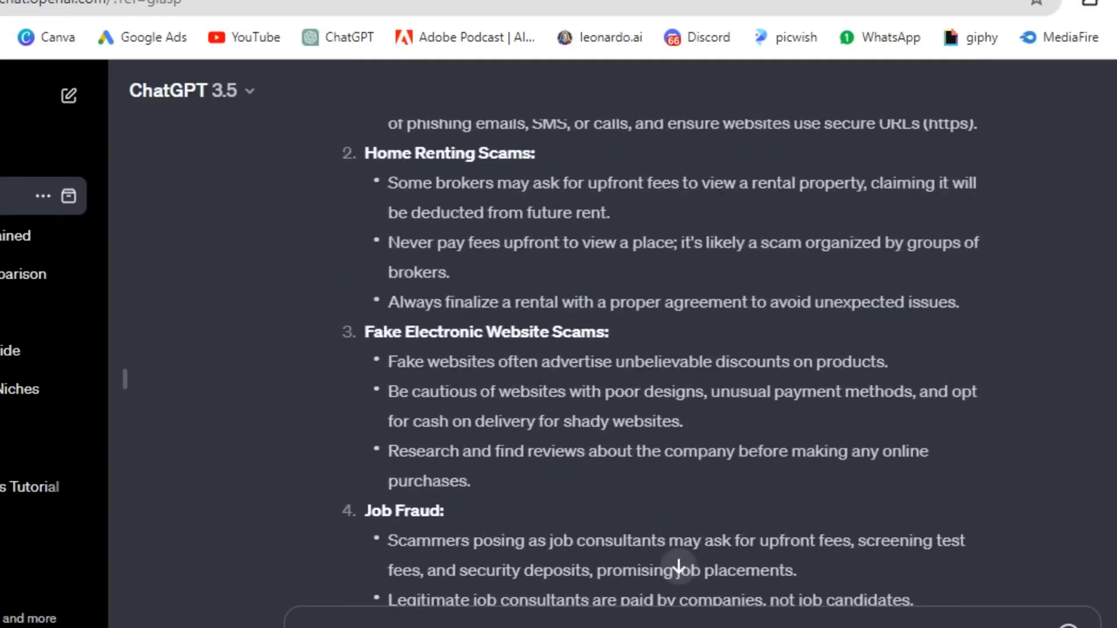
scroll(1014, 427, "up", 10)
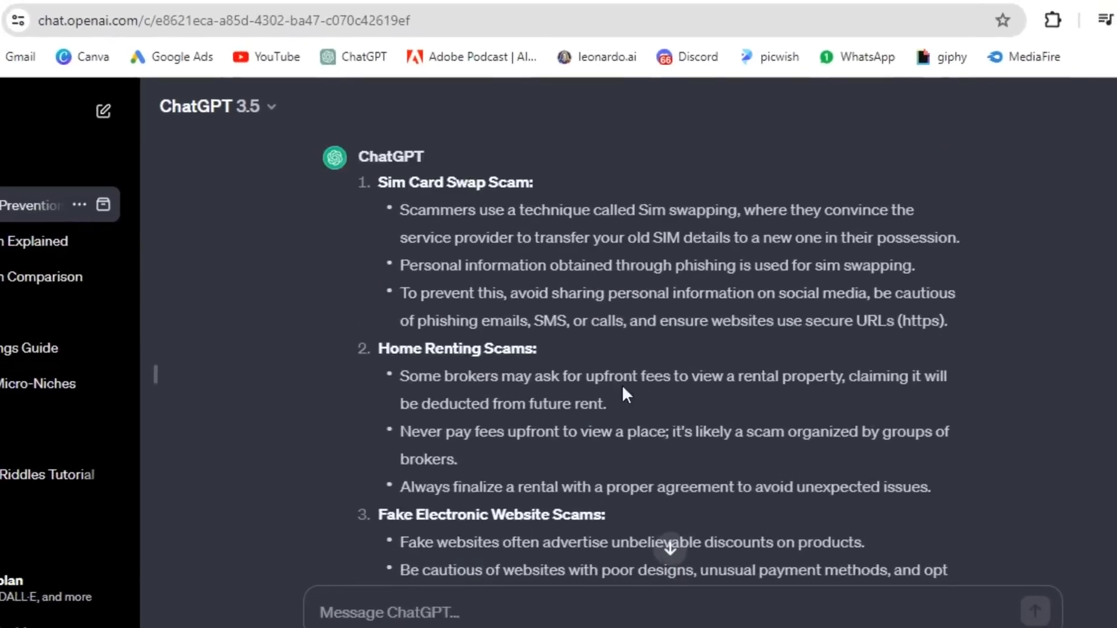
scroll(625, 396, "down", 10)
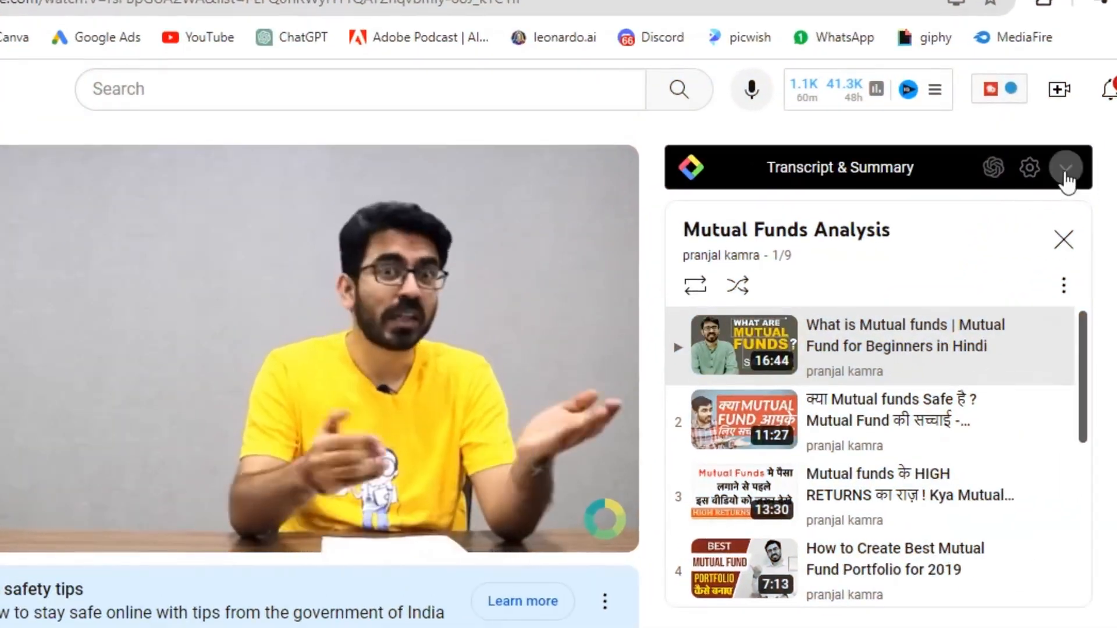
Expand the transcript of pranjal kamra's "What is Mutual funds" video and look through it.
left_click(1065, 169)
scroll(1012, 378, "down", 20)
scroll(1012, 376, "down", 15)
scroll(1012, 372, "up", 20)
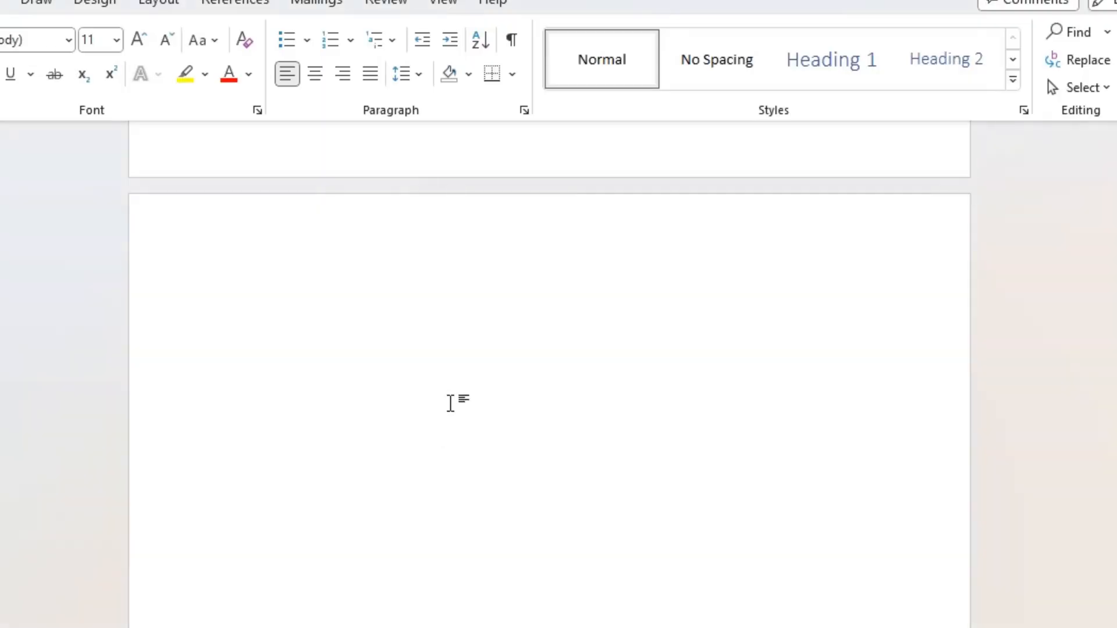
Transfer the financial planning video's English transcript, paragraph by paragraph from "Hello Friends", into the Word document.
type("Hello Friends. We all know that a proper financial plan is needed, to reach your goals. You need to know, that after 20 years, how much money do you need? how much insurance you do need? and from today, you have to do saving and invest, according to that, have to get investment policies and plan your retirement and tax planning.")
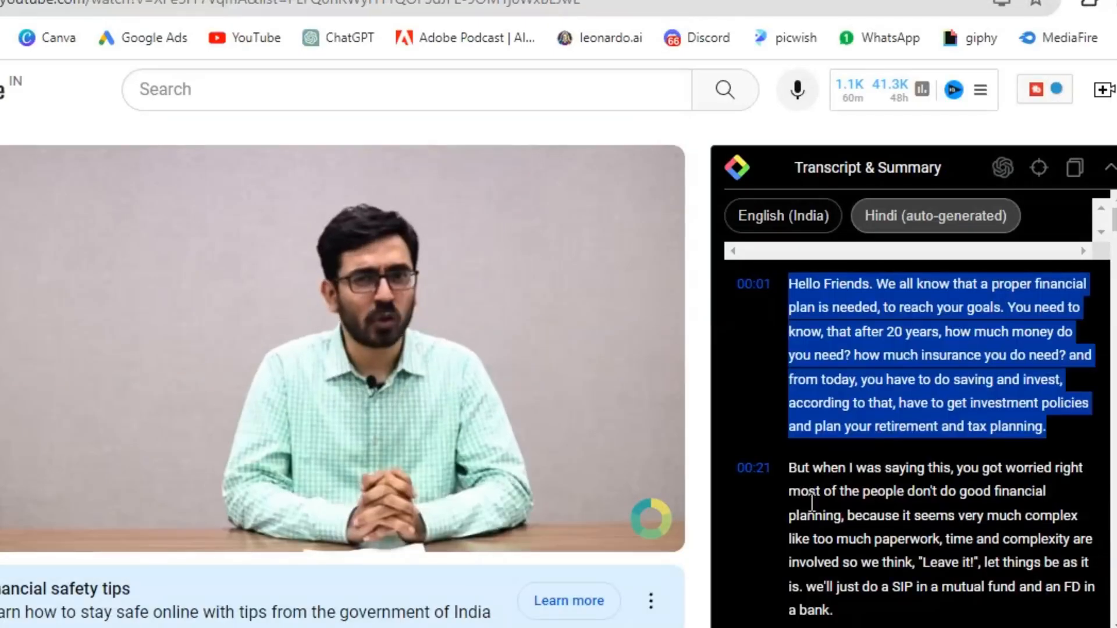
left_click_drag(789, 467, 903, 586)
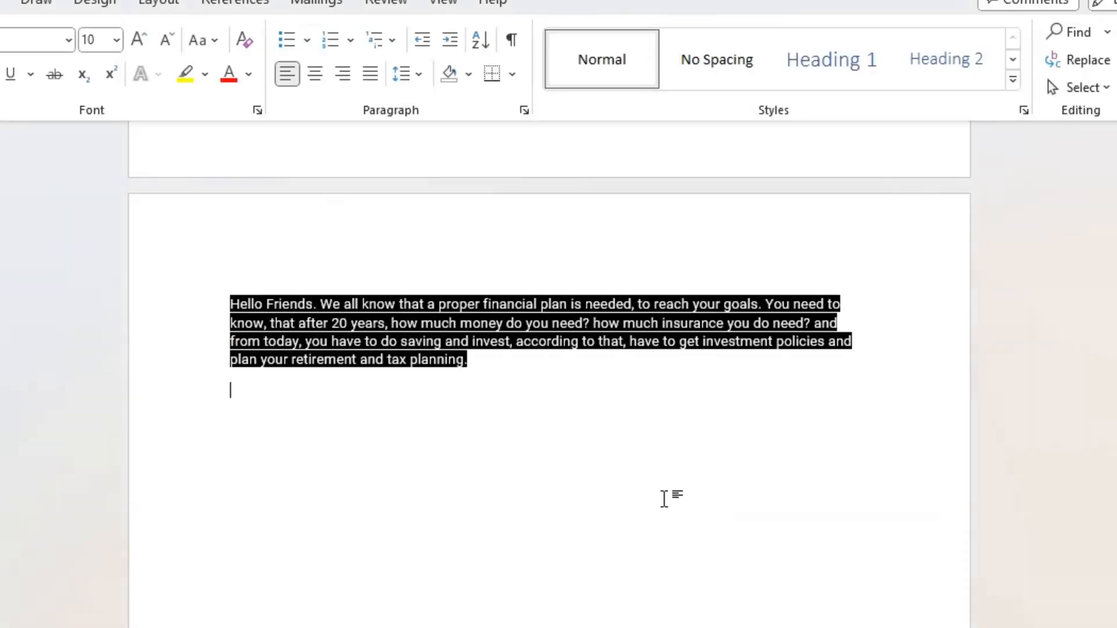
type("But when I was saying this, you got worried right most of the people don't do good financial planning, because it seems very much complex like too much paperwork, time and complexity are involved so we think, \"Leave it!\", let things be as it is. we'll just do a SIP in a mutual fund and an FD in a bank.")
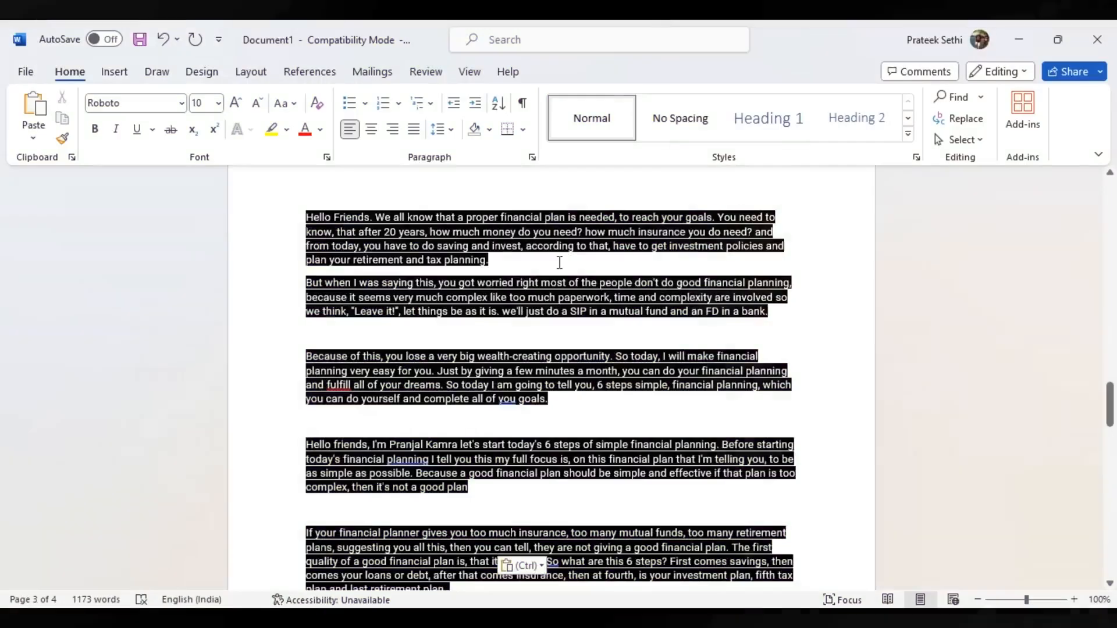
Copy the collected transcript from Word into ChatGPT and ask it to rewrite the script in simple Hindi language.
scroll(550, 372, "down", 5)
scroll(550, 372, "up", 8)
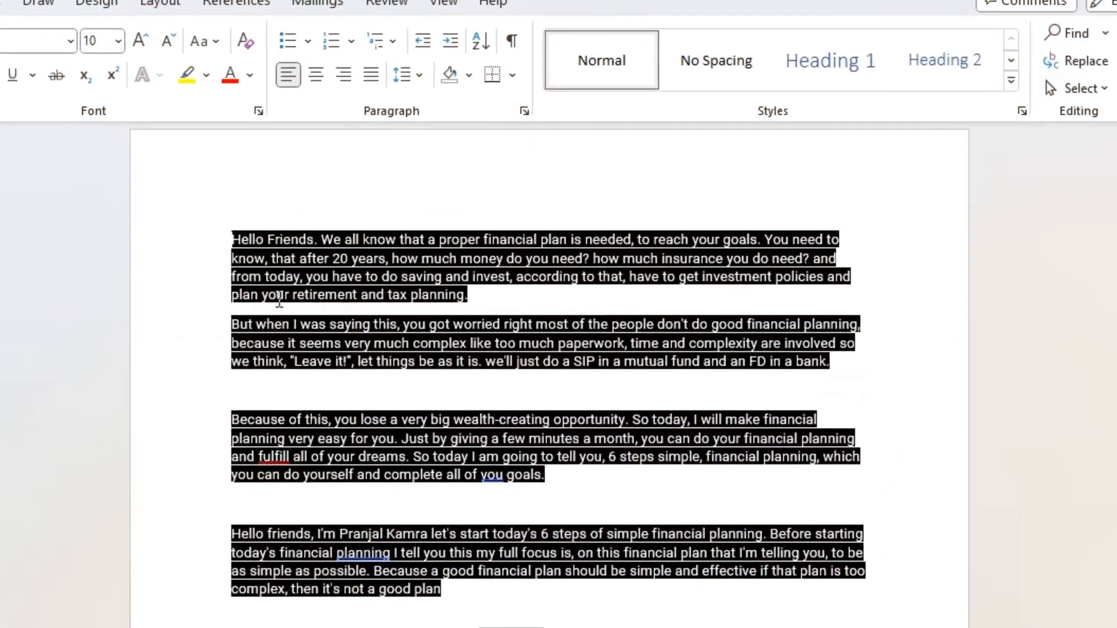
scroll(596, 485, "down", 10)
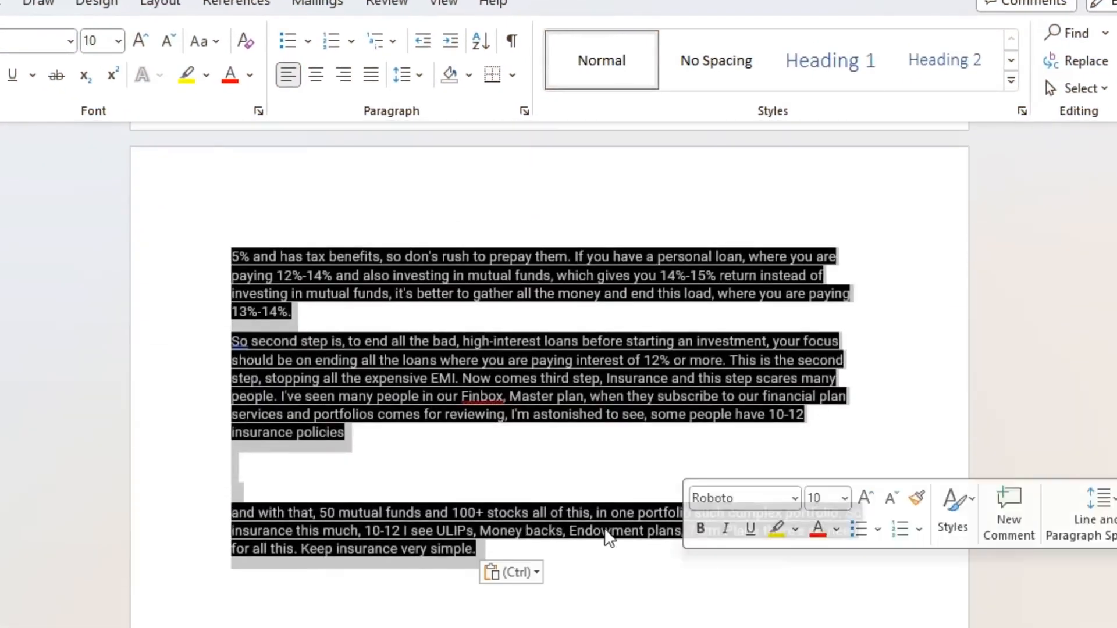
right_click(608, 538)
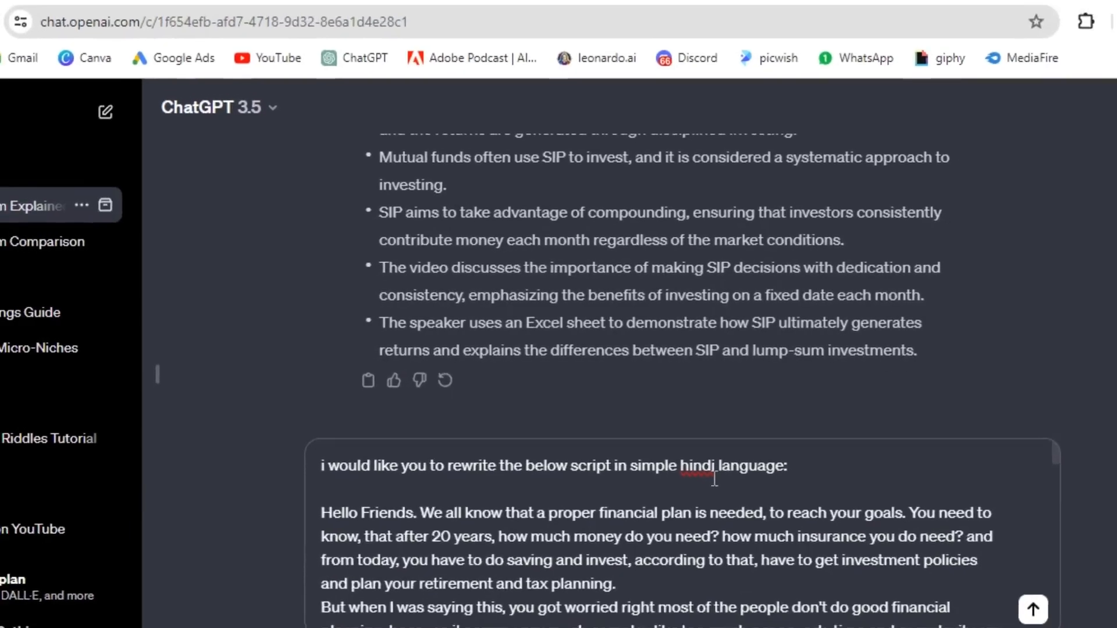
key("Return")
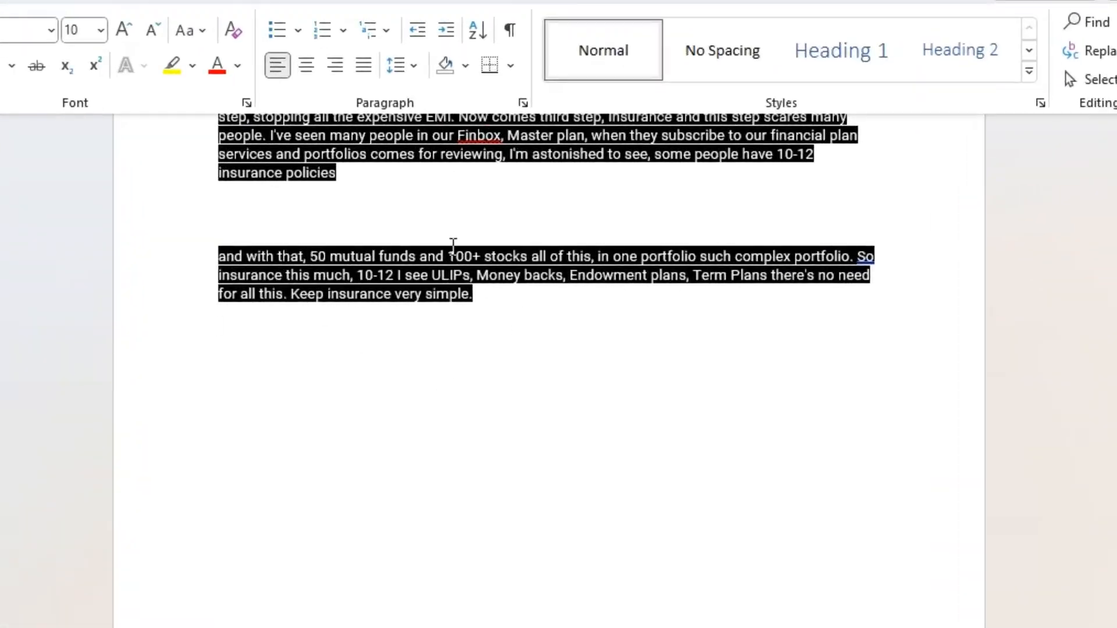
Insert ChatGPT's romanized Hindi rewrite below the English transcript in the Word document and check it.
key("ctrl+v")
scroll(488, 361, "up", 15)
scroll(489, 360, "down", 20)
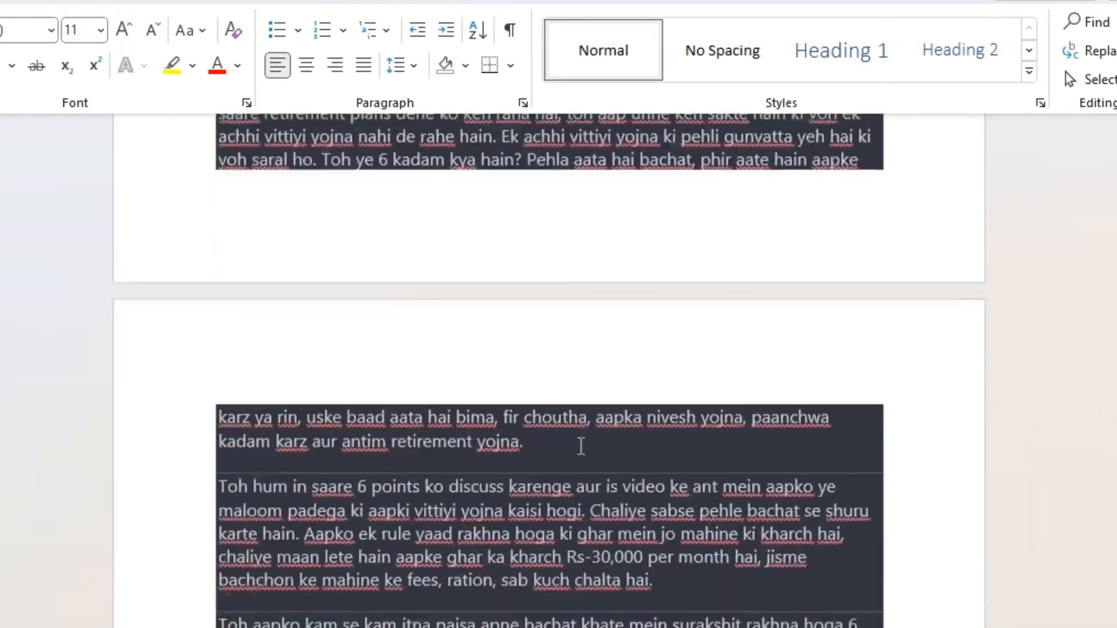
scroll(664, 379, "up", 5)
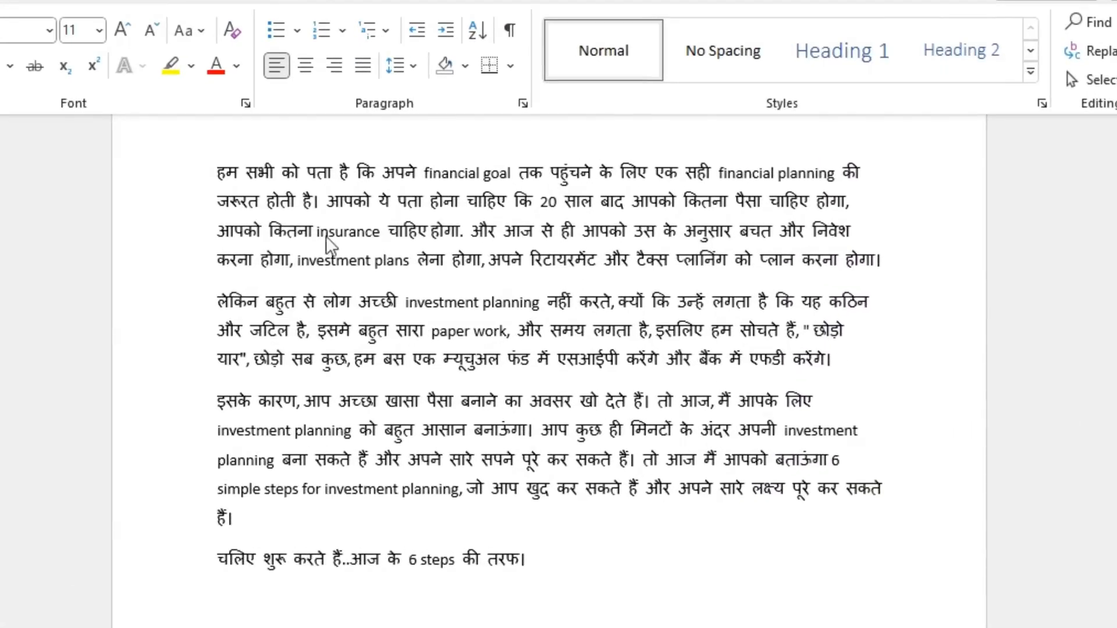
Read through the edited Devanagari script covering the six investment planning steps, from savings and loans to retirement.
scroll(325, 227, "down", 10)
scroll(634, 385, "down", 3)
scroll(527, 410, "up", 5)
scroll(492, 354, "down", 4)
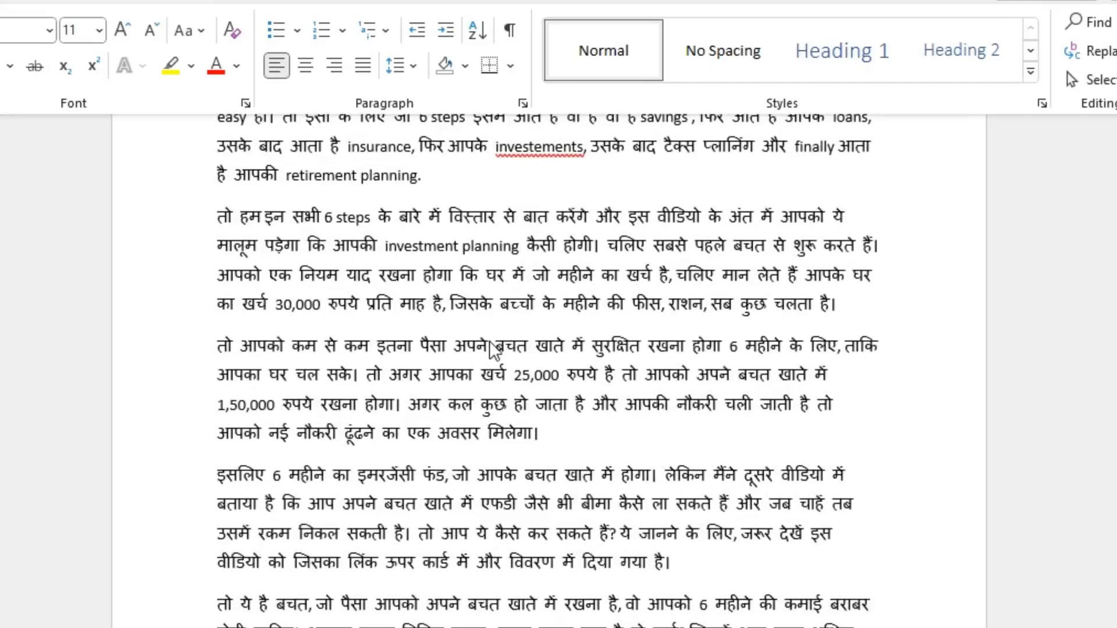
scroll(575, 356, "up", 5)
scroll(420, 279, "up", 1)
scroll(719, 372, "down", 3)
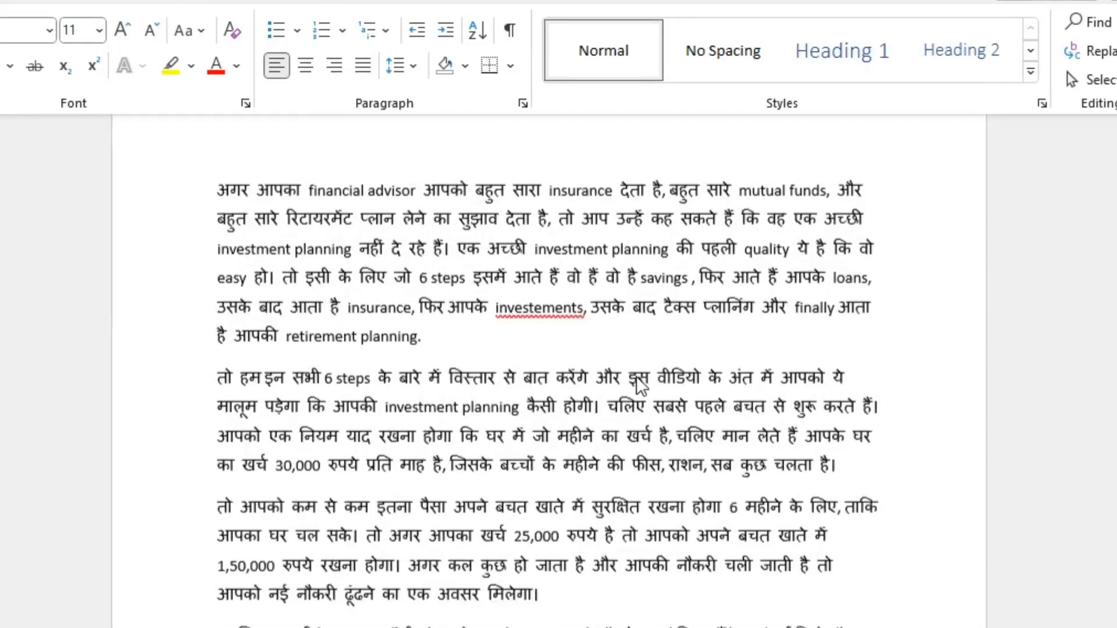
scroll(625, 464, "down", 3)
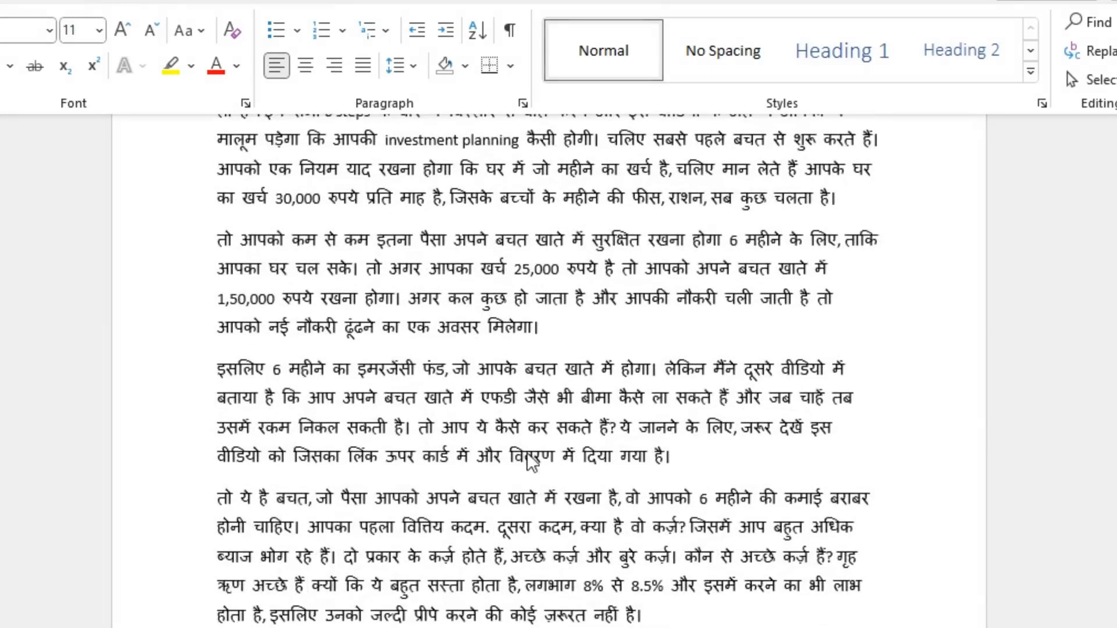
scroll(672, 457, "up", 7)
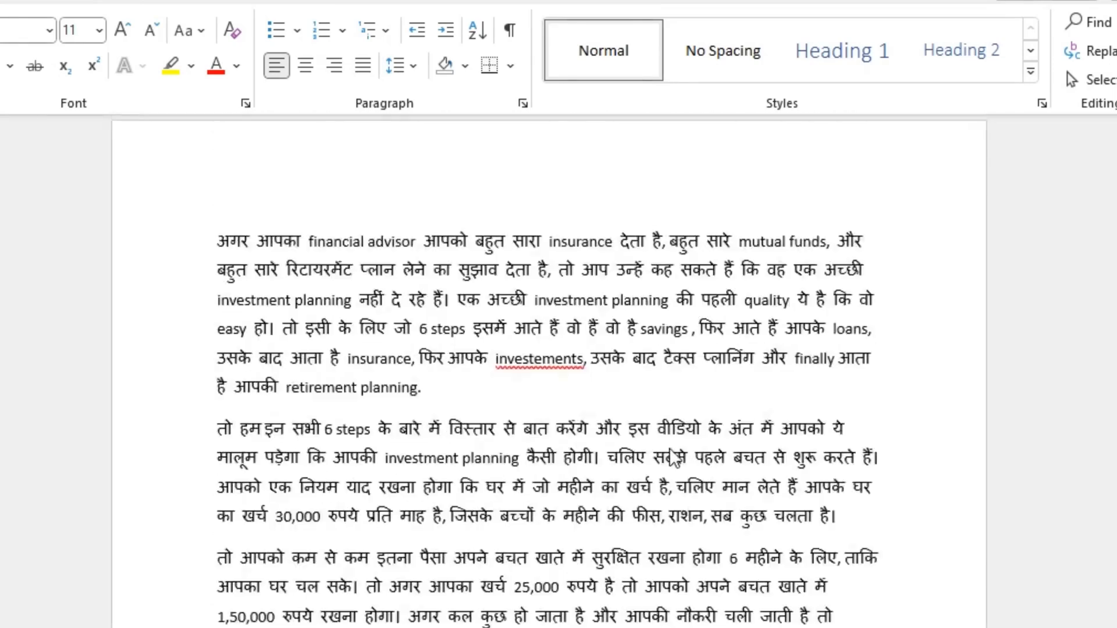
scroll(640, 453, "down", 10)
scroll(639, 450, "up", 16)
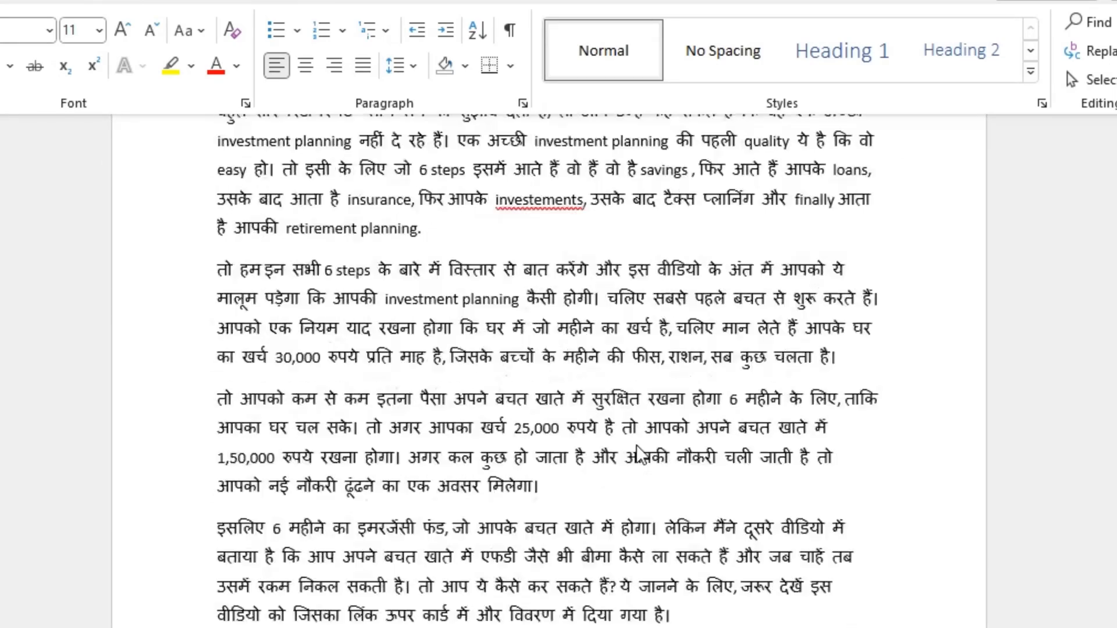
scroll(638, 454, "up", 1)
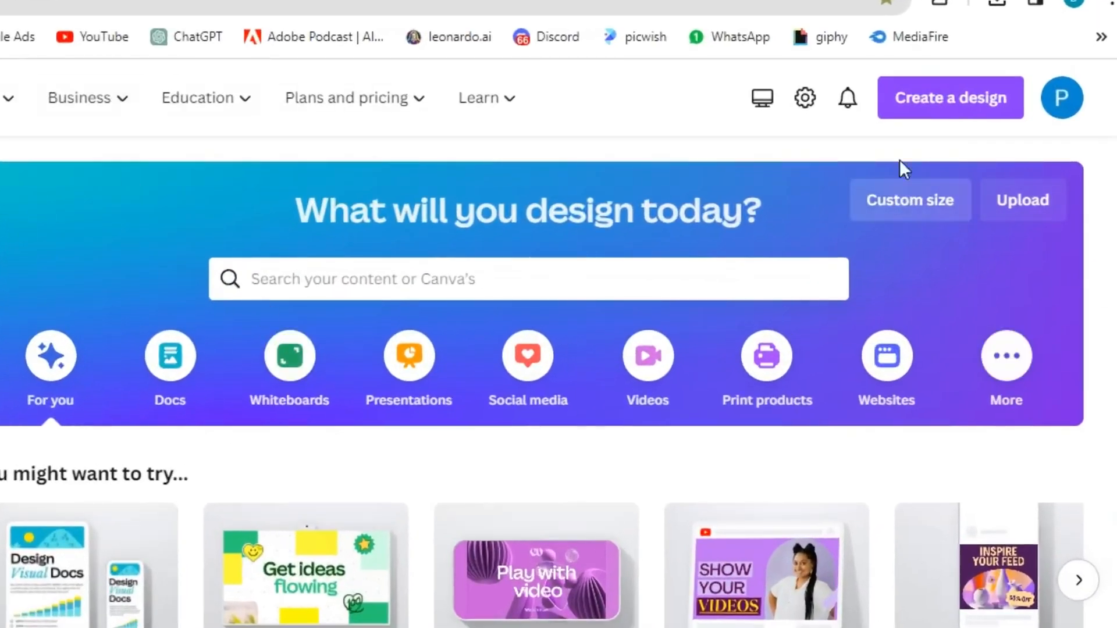
Switch to Canva and create a new 1920 × 1080 px video design.
left_click(916, 113)
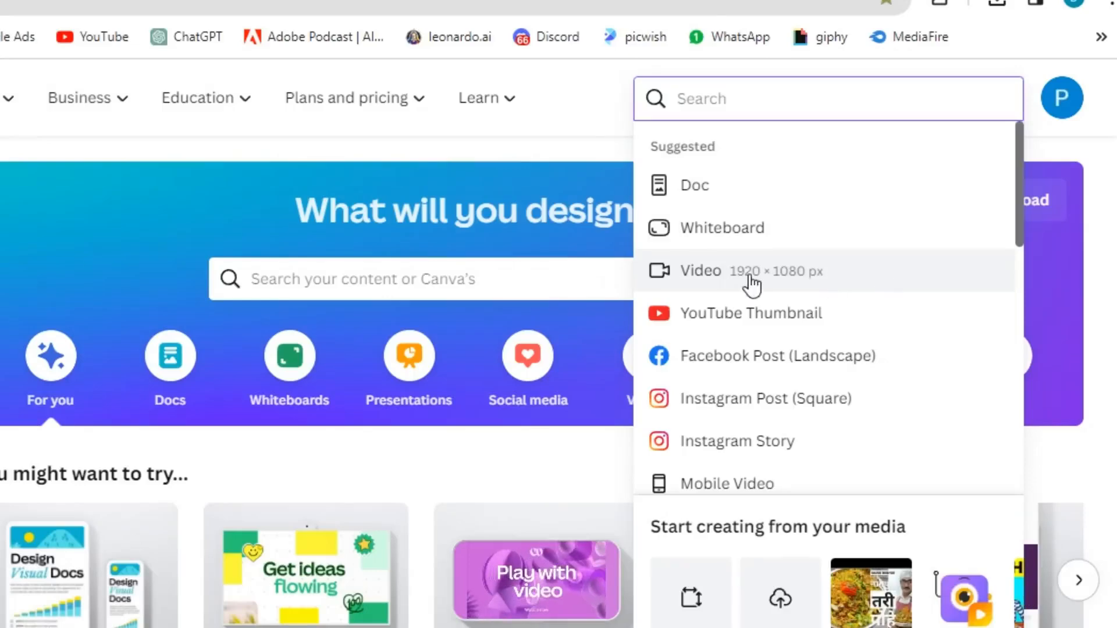
left_click(829, 279)
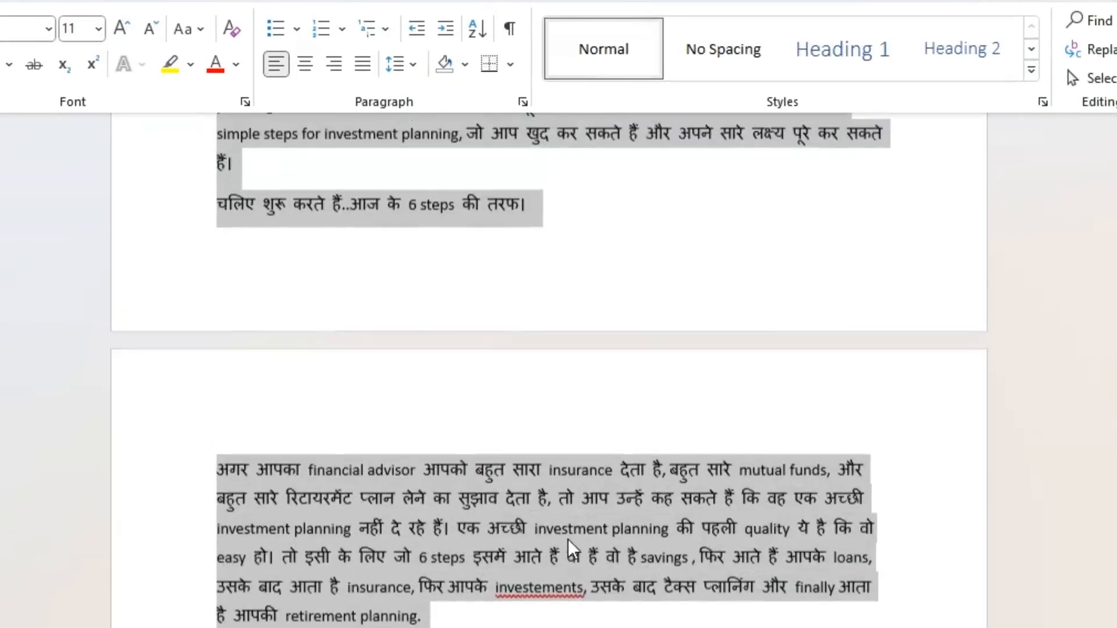
Return to the Hindi script in Word and examine its opening sentence about financial goals and planning.
scroll(572, 549, "up", 6)
scroll(572, 548, "down", 2)
left_click(605, 372)
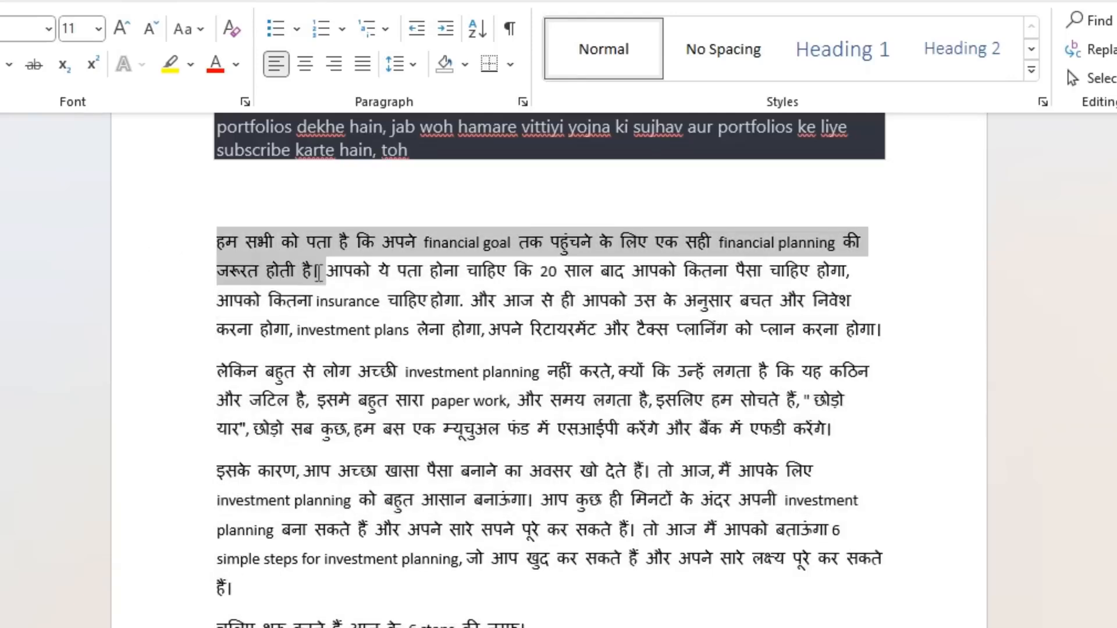
left_click(274, 274)
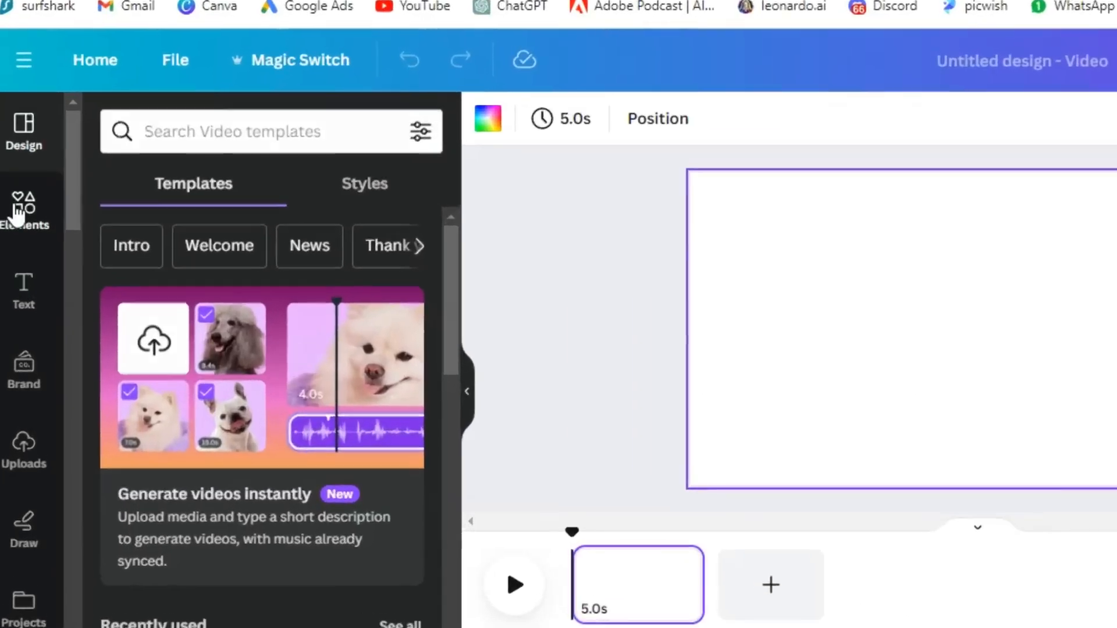
Search Canva's elements for "financial goal" videos and add the clip of a man climbing stairs to the first page.
left_click(27, 230)
left_click(189, 133)
type("financial g")
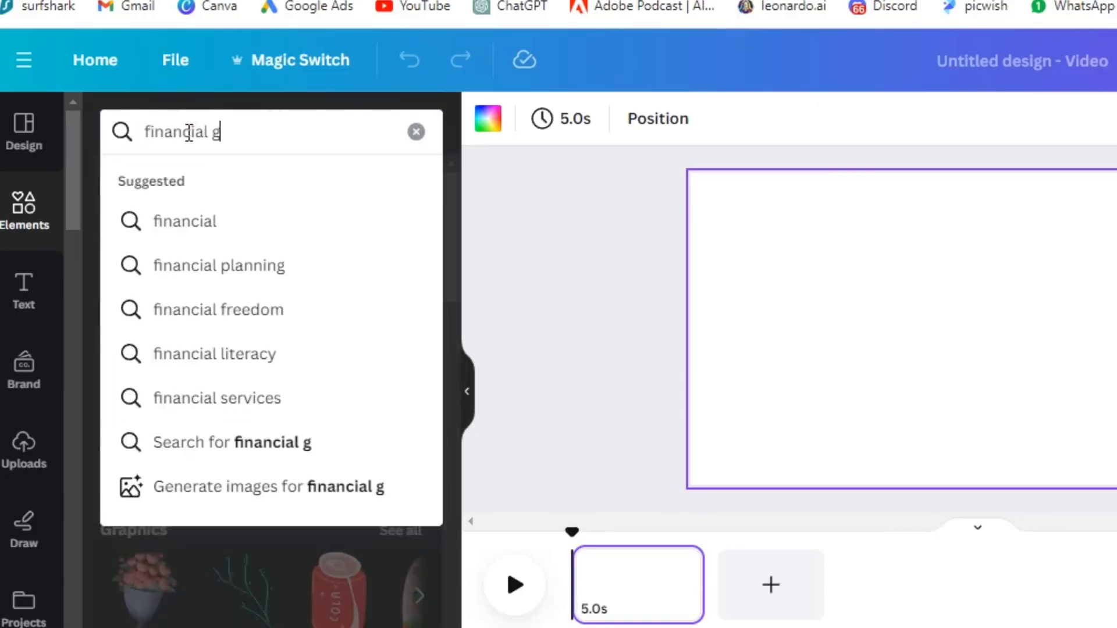
type("oal")
key("Return")
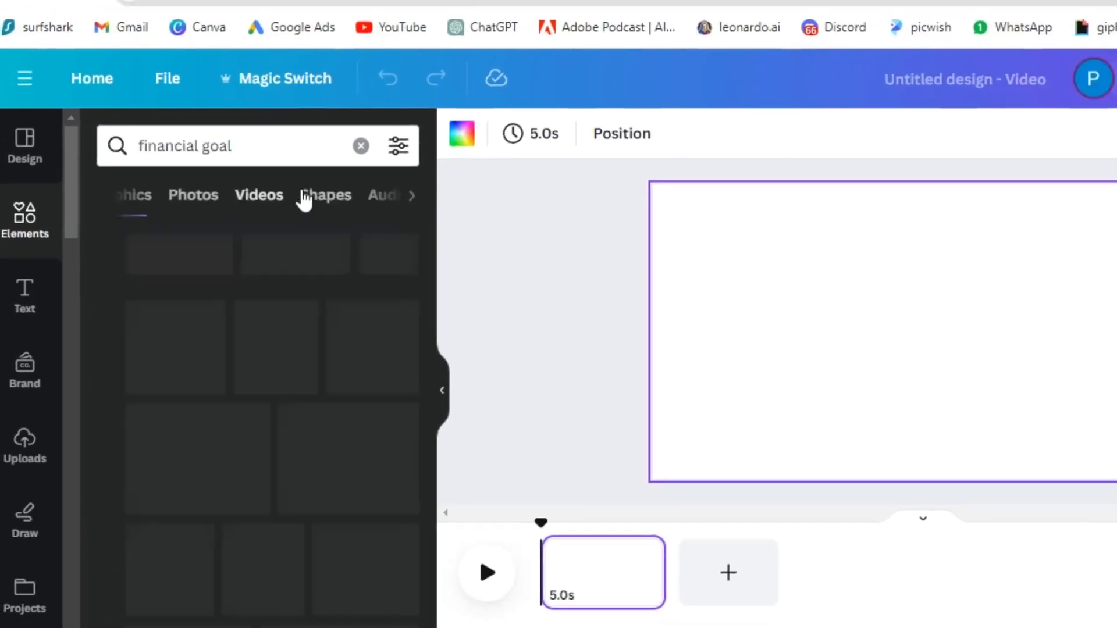
left_click(307, 195)
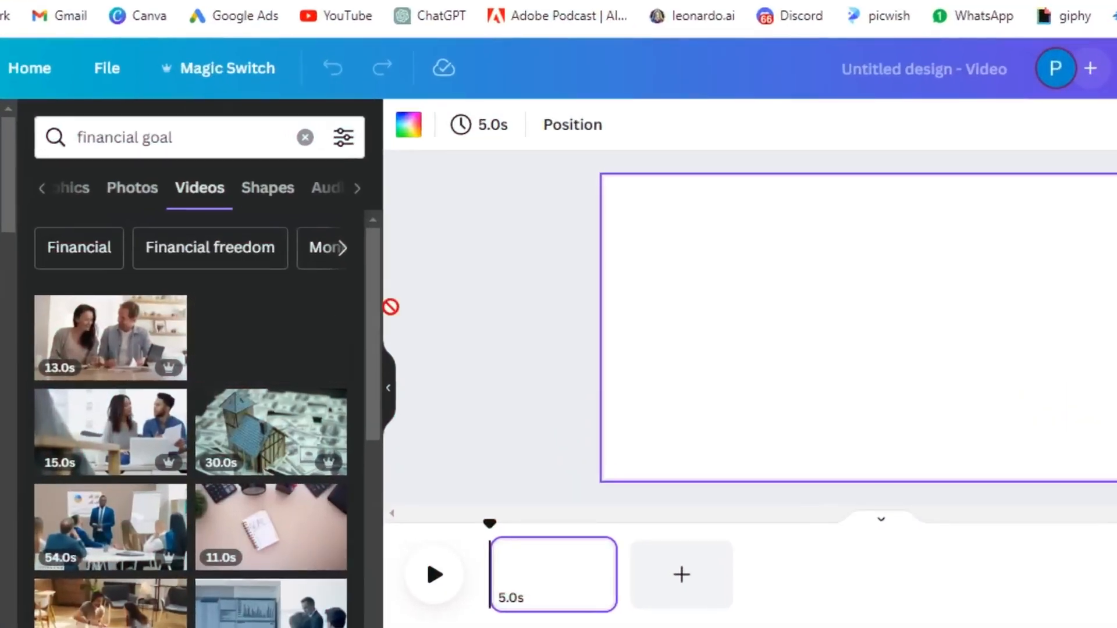
left_click_drag(391, 306, 616, 225)
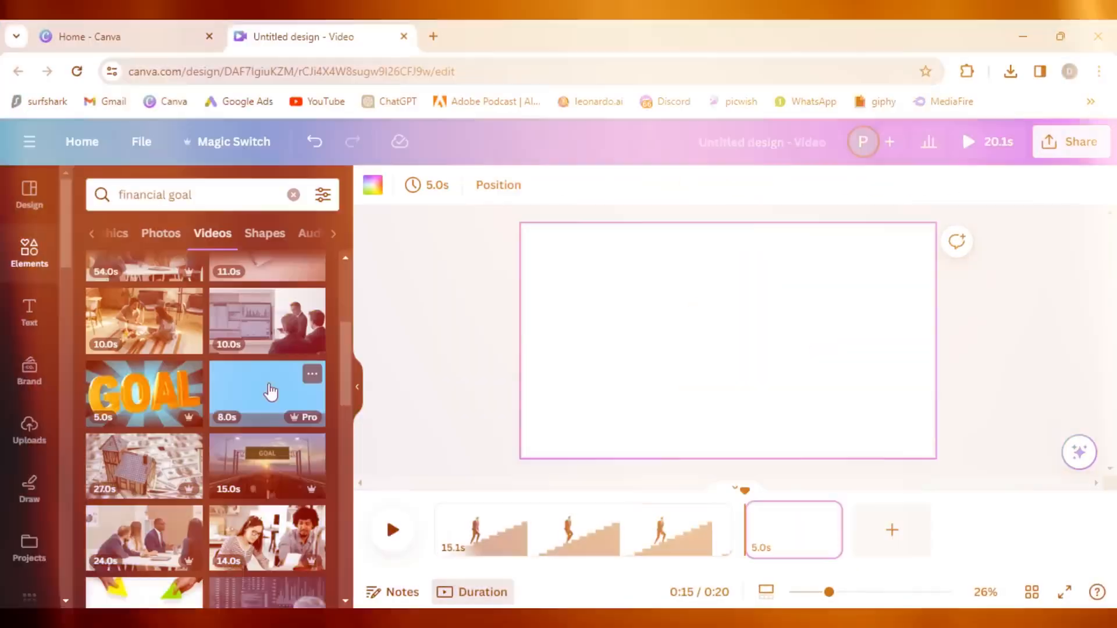
Place the clip of a businessman beside a target on the second page and shorten the first two pages to about 8.0 s and 7.6 s.
left_click_drag(270, 396, 625, 273)
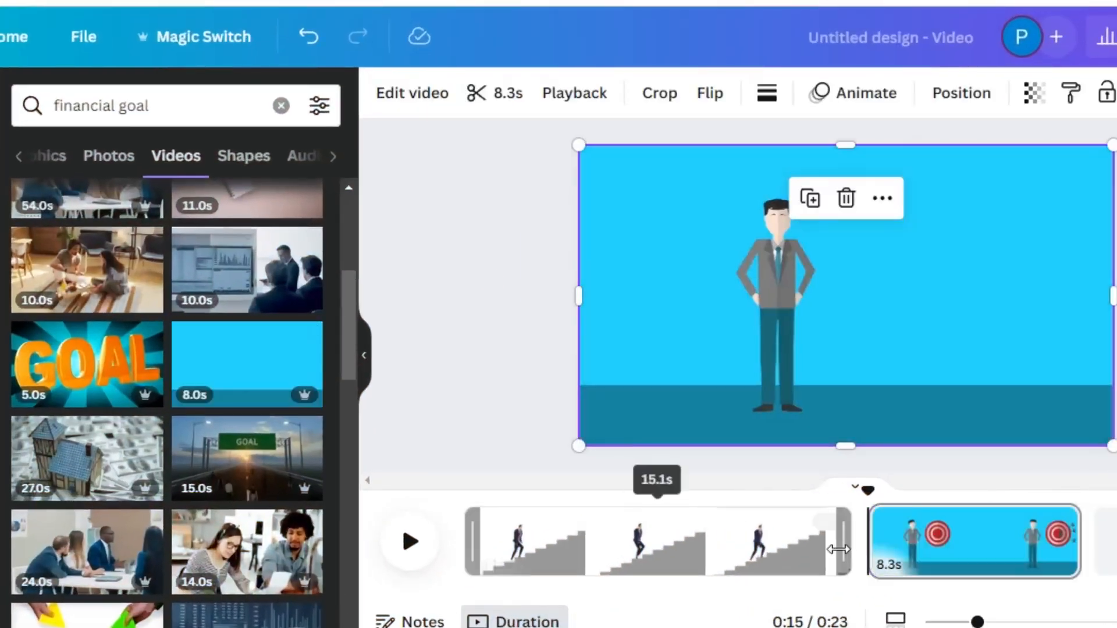
left_click_drag(837, 549, 657, 549)
left_click_drag(895, 543, 875, 544)
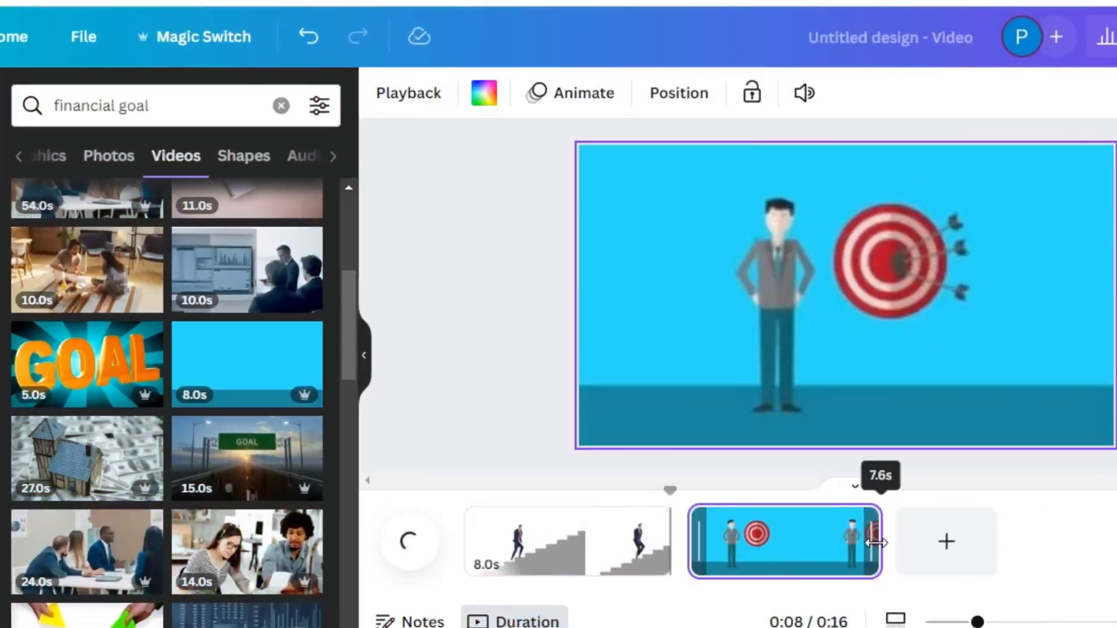
Trim the stairs page to about 5.1 s and the target page to about 5.4 s, and add a blank page after them.
left_click_drag(670, 549, 595, 558)
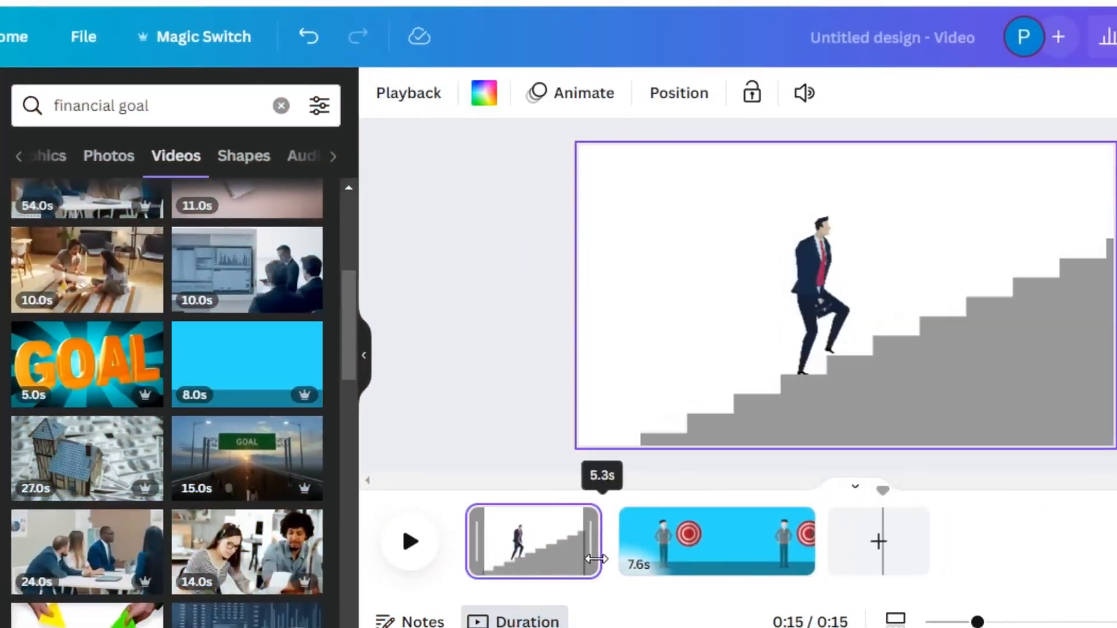
left_click_drag(806, 549, 752, 547)
left_click(819, 547)
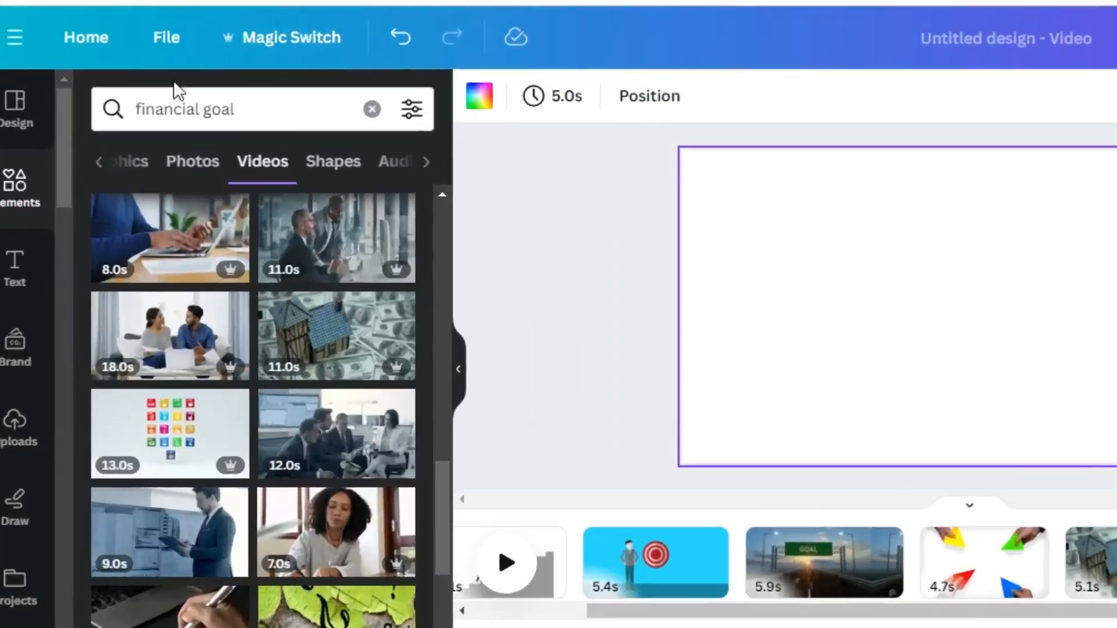
Search the videos for "retirement planning" and add the pension piggy bank and 401k jar clips, trimmed to about 4.5 s and 5.6 s.
type("retirement pla")
left_click(360, 214)
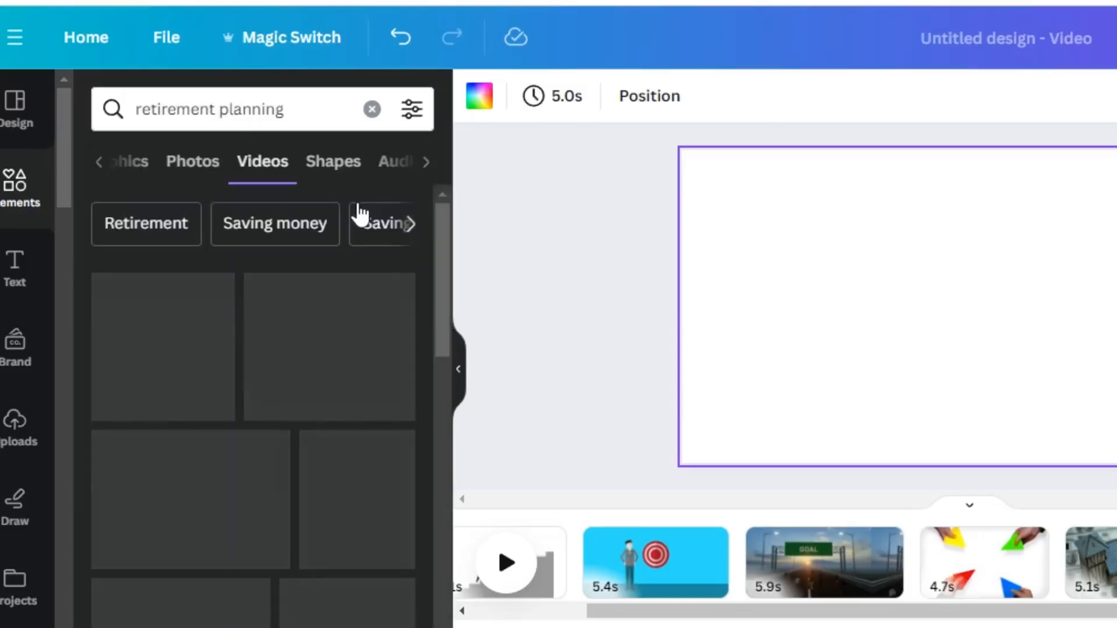
left_click_drag(201, 314, 713, 173)
left_click_drag(1022, 523, 778, 520)
left_click(1054, 528)
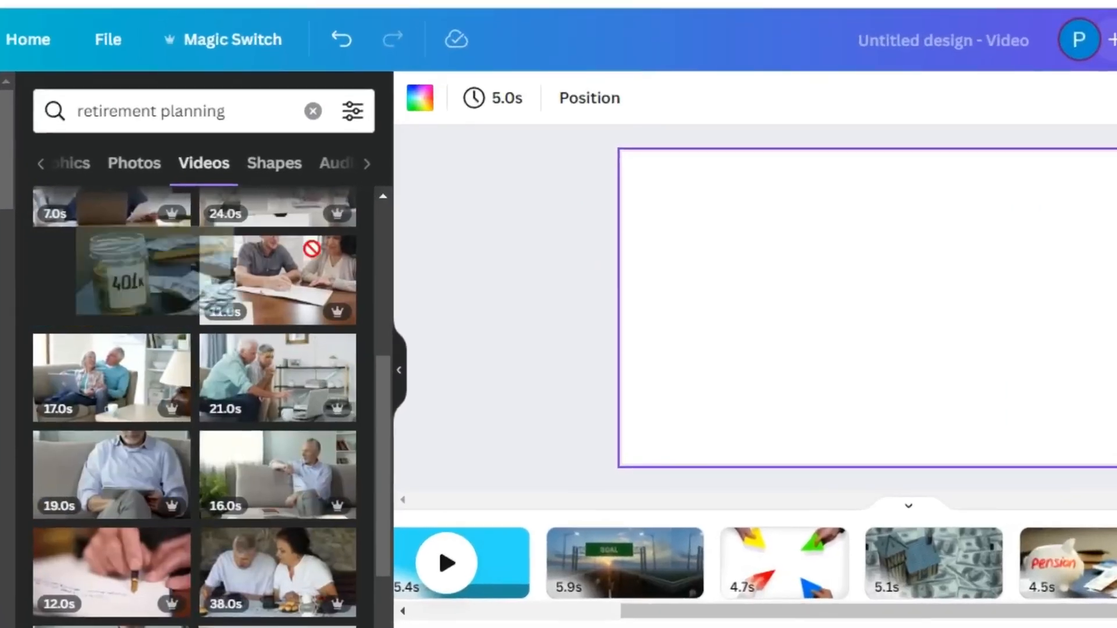
left_click(144, 320)
left_click_drag(797, 535, 706, 535)
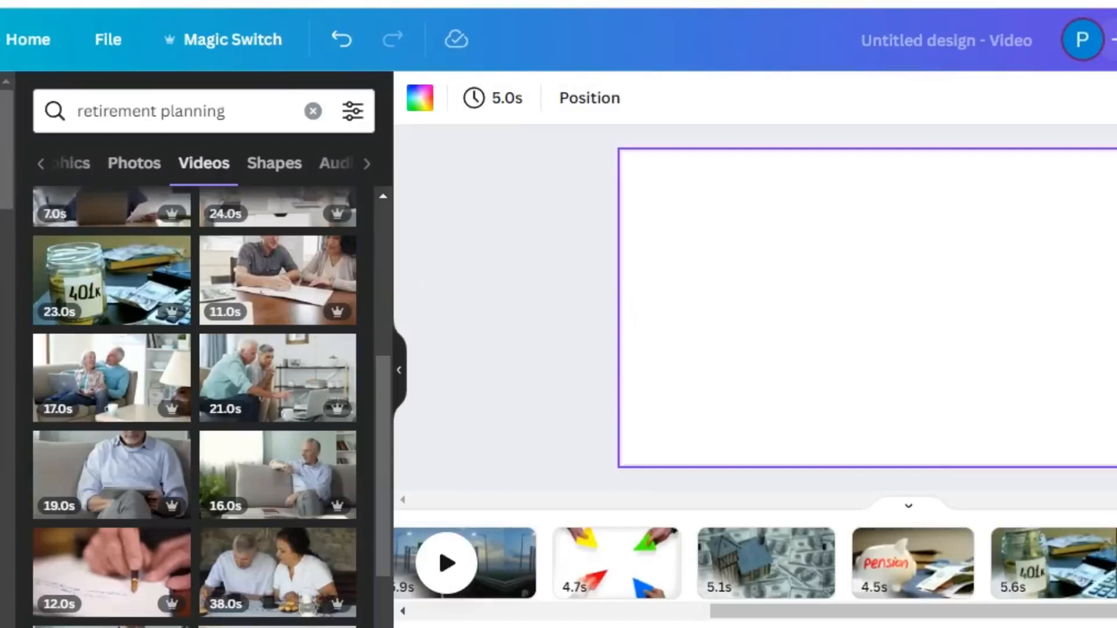
Search the videos for "investment planning" and add the coin stacks clip, trimmed to about 5.3 s, followed by a new page.
left_click(177, 112)
key("ctrl+a")
type("investment p")
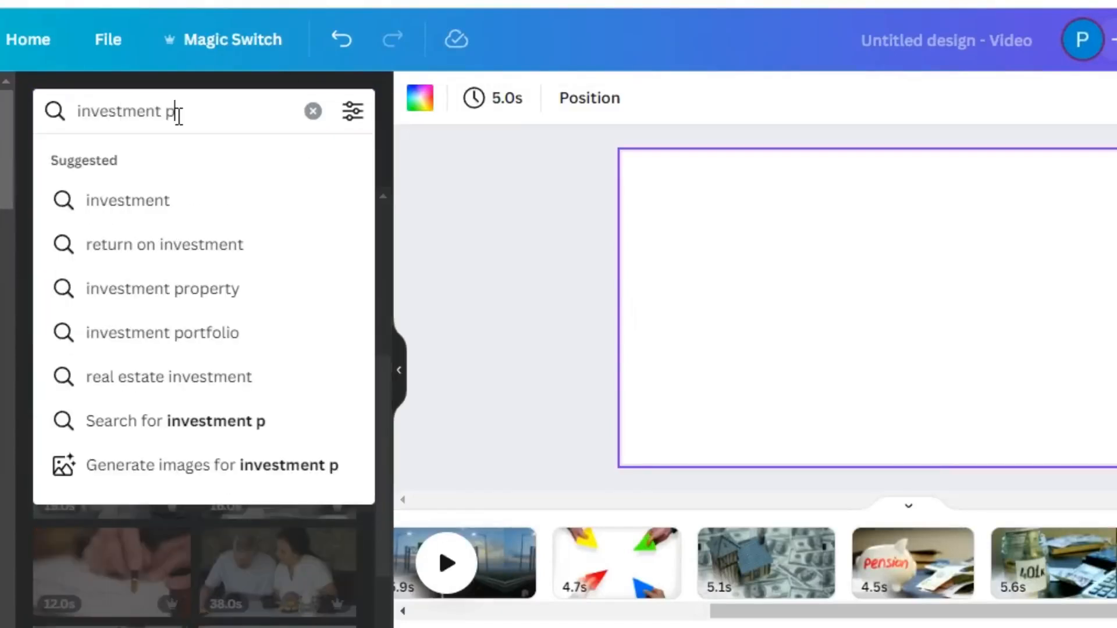
key("Return")
left_click(146, 423)
left_click_drag(1096, 546, 956, 547)
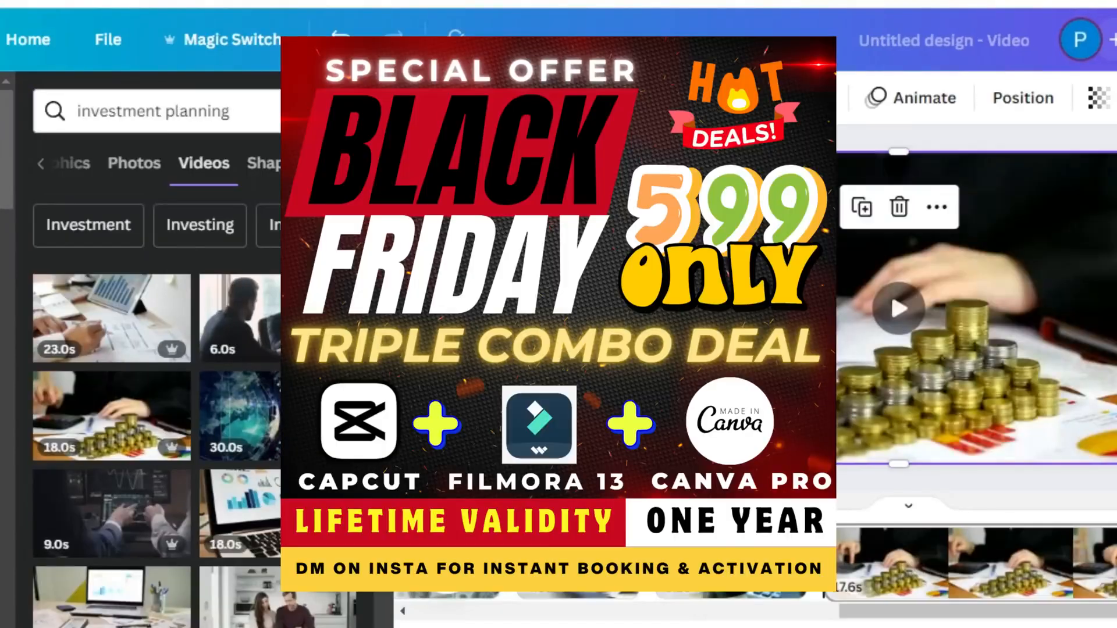
left_click(1031, 563)
Add the desk calculator clip trimmed to about 4.7 s, and put another trimmed investment planning clip on the following page.
scroll(320, 605, "down", 5)
left_click(320, 605)
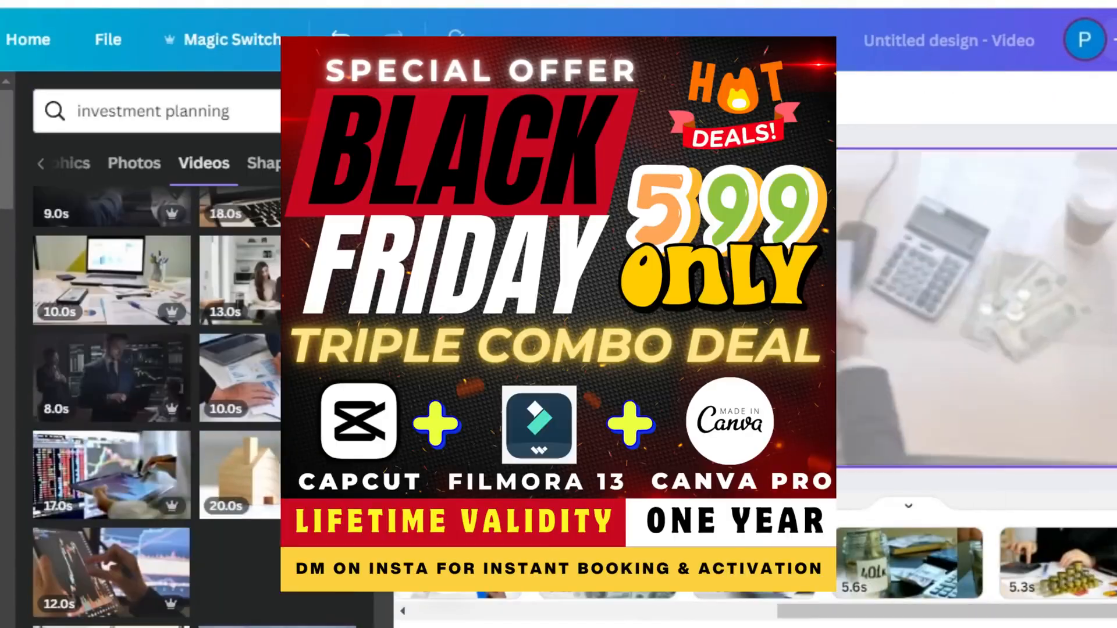
left_click_drag(1107, 563, 526, 563)
left_click(1105, 563)
scroll(91, 390, "down", 8)
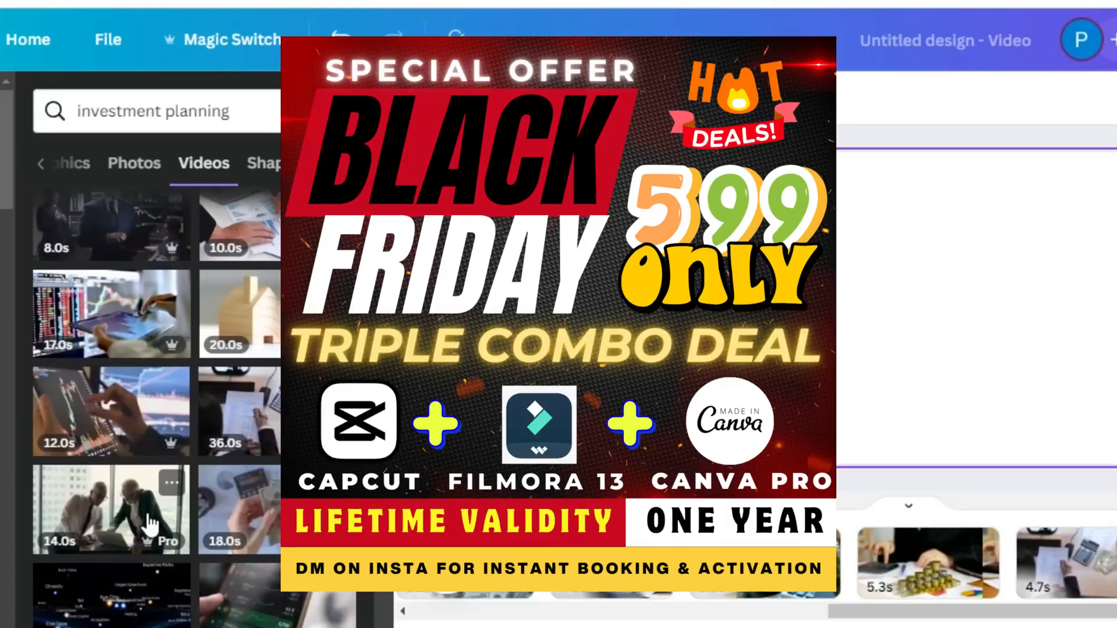
scroll(93, 398, "down", 5)
left_click(309, 447)
left_click_drag(1112, 560, 1085, 559)
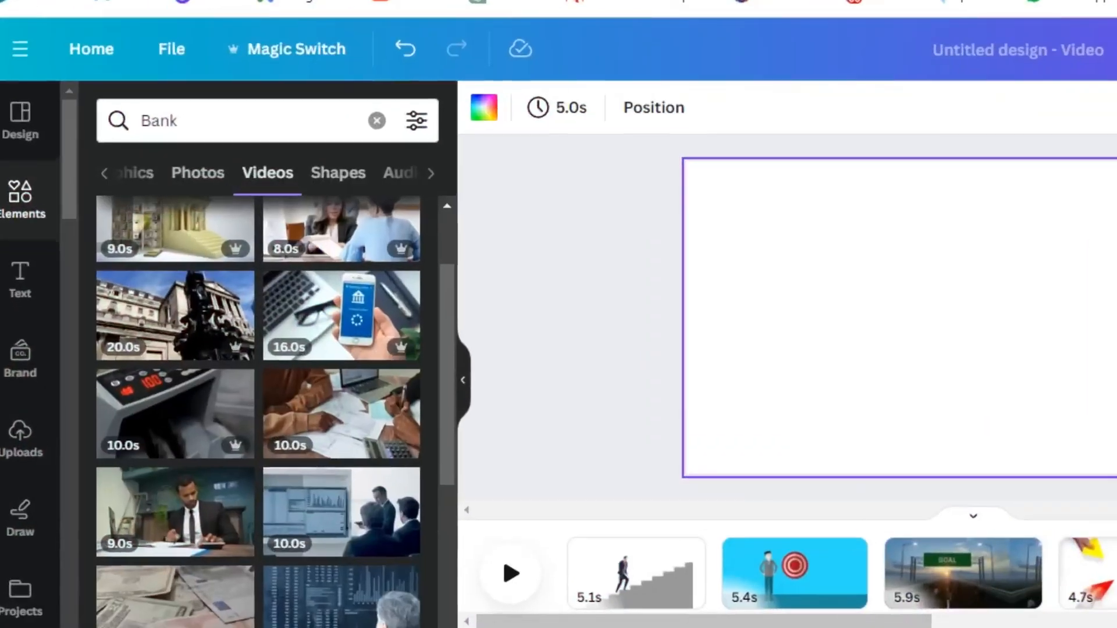
Look over the page timeline and bring up the uploaded audio files.
scroll(1069, 579, "right", 5)
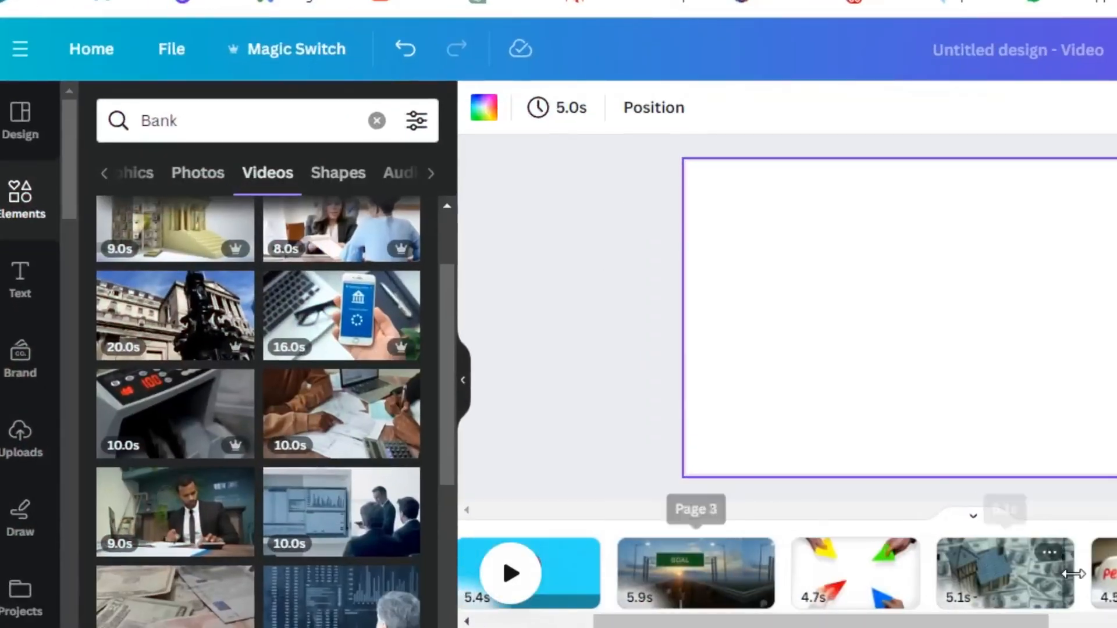
left_click(20, 441)
left_click(269, 177)
left_click(239, 140)
left_click(543, 380)
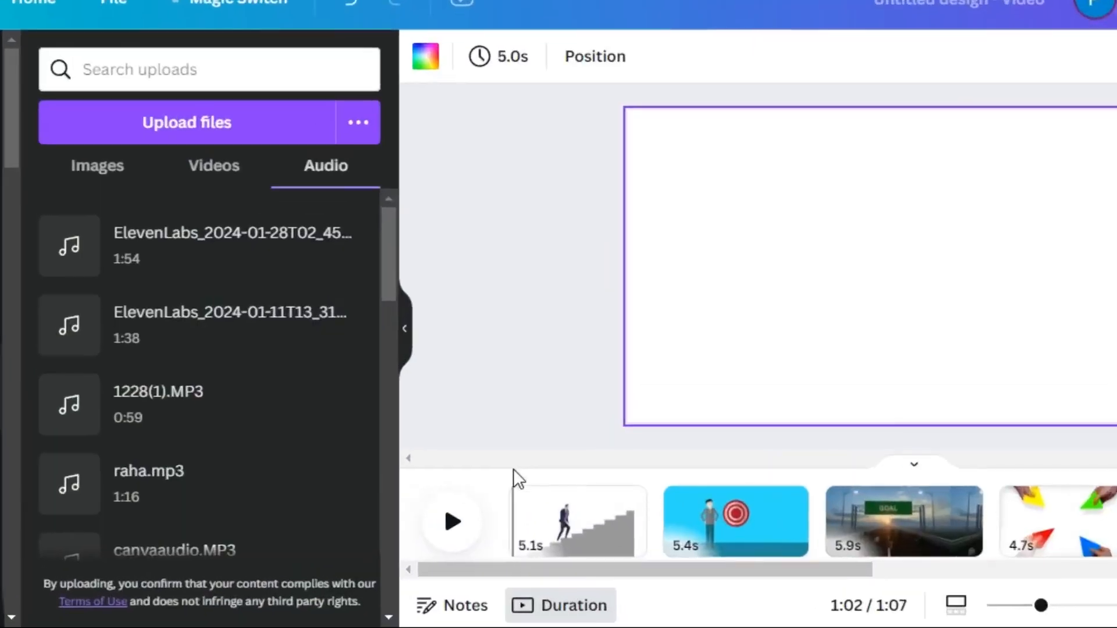
Add the ElevenLabs_2024-01-28T02_45 voiceover from the very start of the video and review it along the timeline.
left_click(517, 516)
left_click_drag(513, 474, 508, 471)
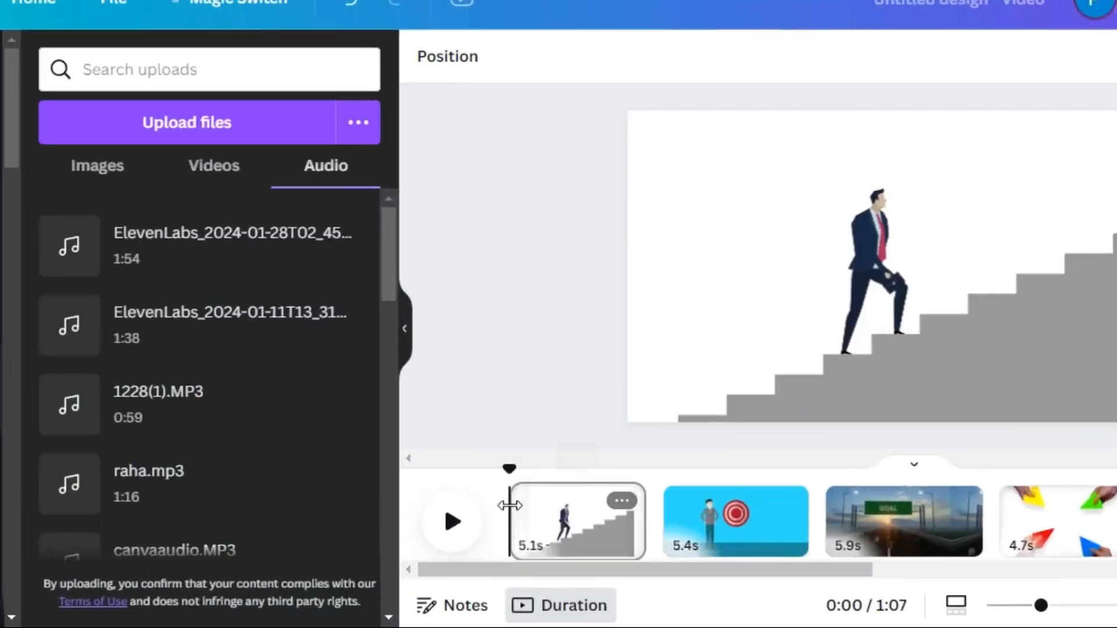
left_click(241, 273)
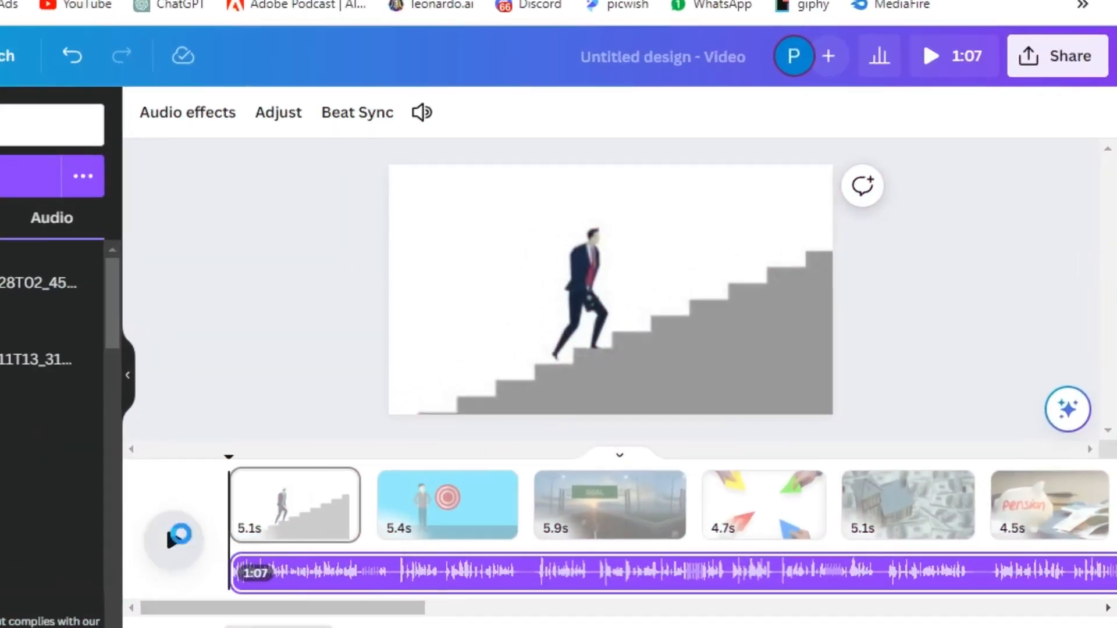
left_click(393, 514)
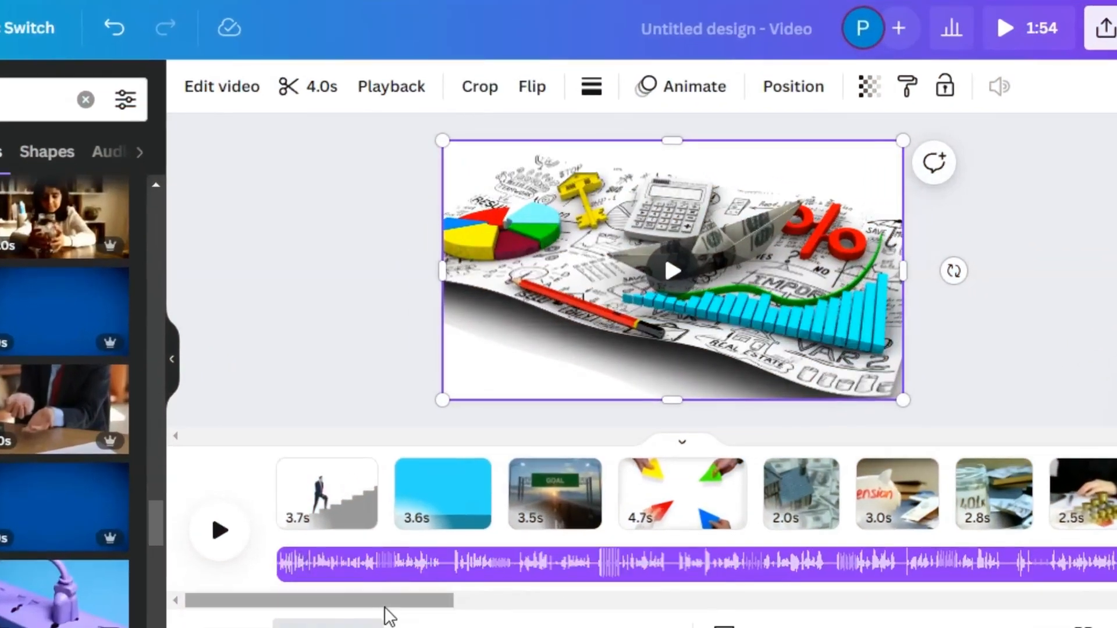
left_click_drag(386, 611, 1033, 596)
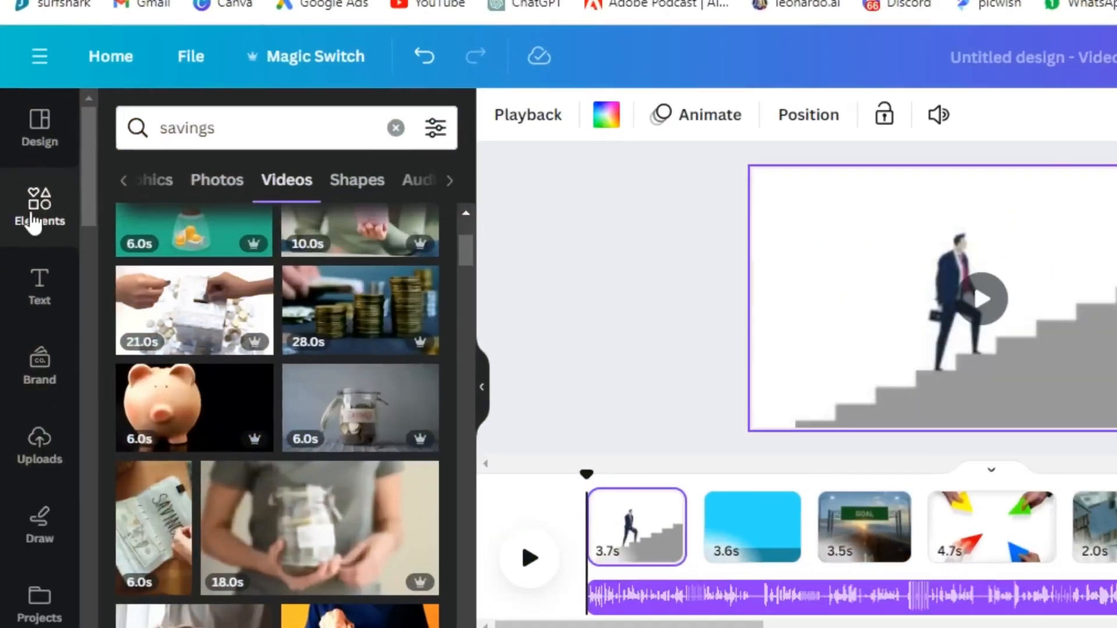
Add a square shape to the first page and turn it into a wide red banner across the top of the picture.
left_click(32, 212)
left_click(414, 402)
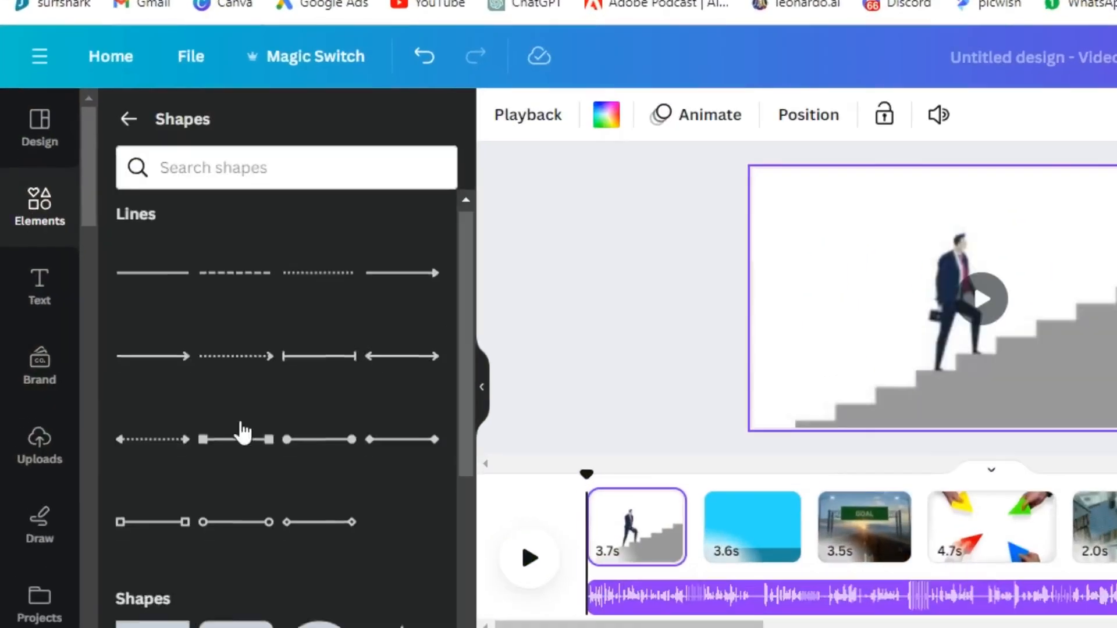
scroll(242, 431, "down", 3)
left_click(153, 365)
left_click_drag(945, 299, 793, 300)
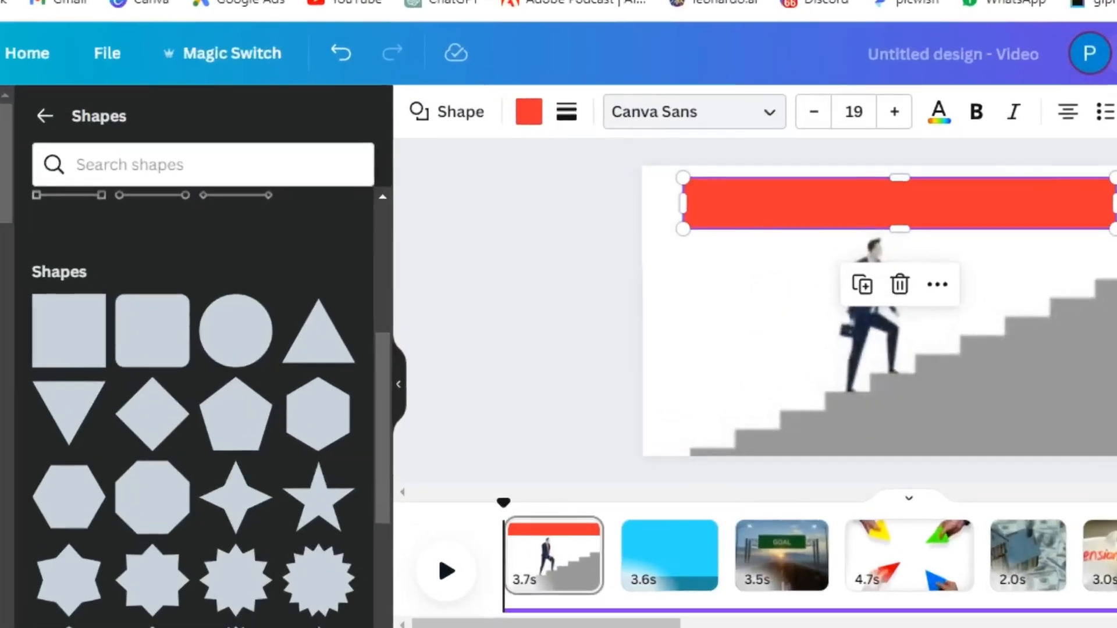
Place the heading "IMPORTANCE OF FINANCIAL PLANNING" over the banner, then apply the Wipe animation to the title and preview it.
left_click(29, 308)
left_click(170, 399)
left_click_drag(930, 259, 918, 219)
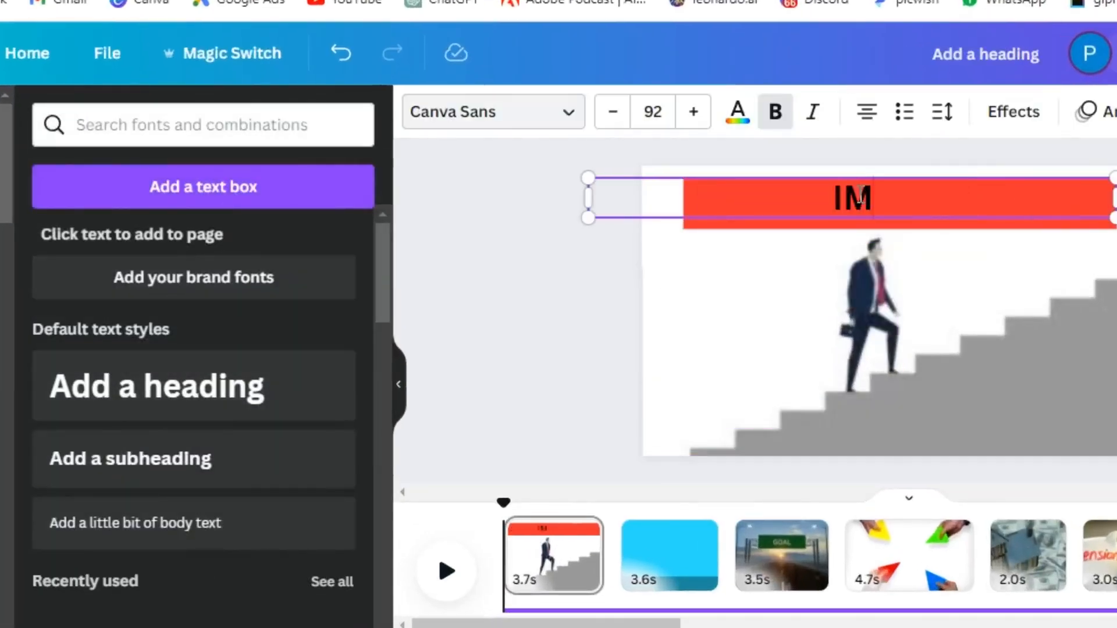
type("ANCE OF FINANCIAL PLANNING")
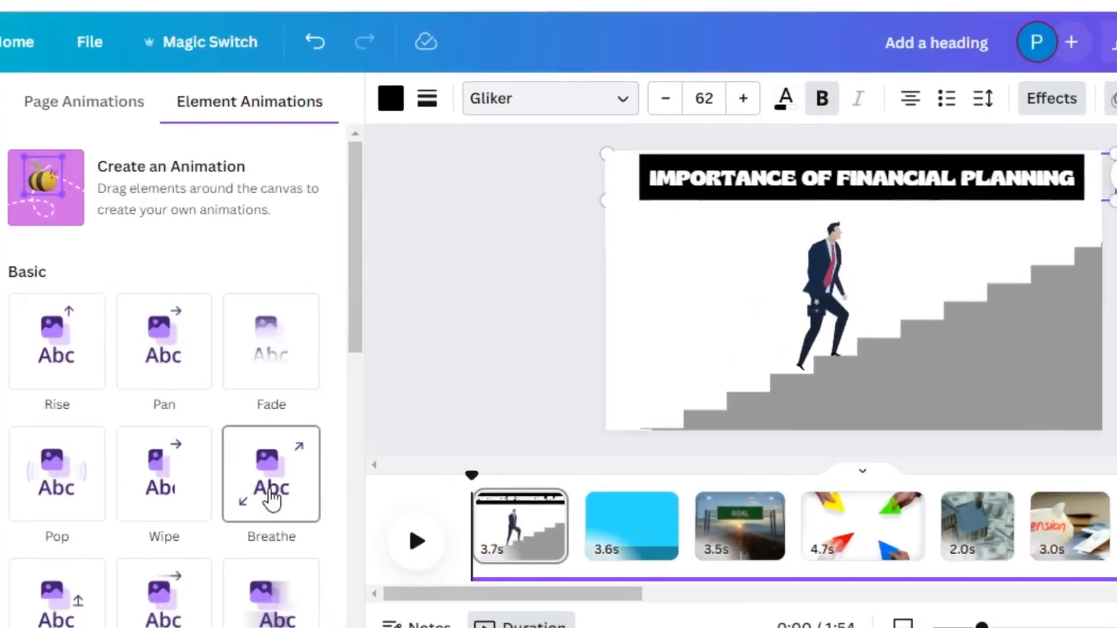
left_click(173, 407)
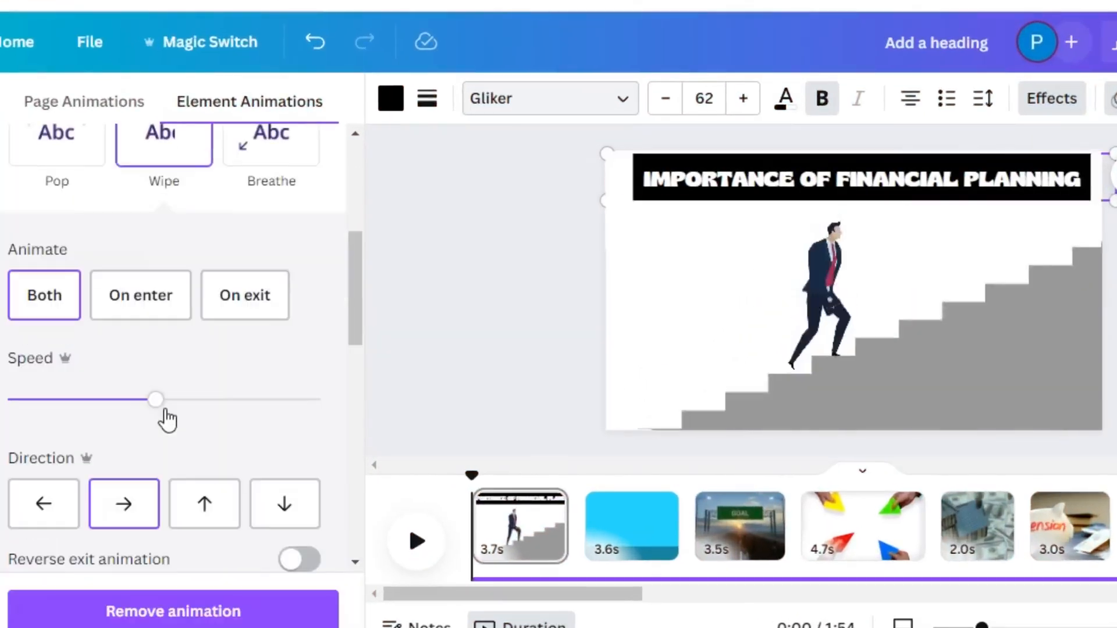
left_click(412, 549)
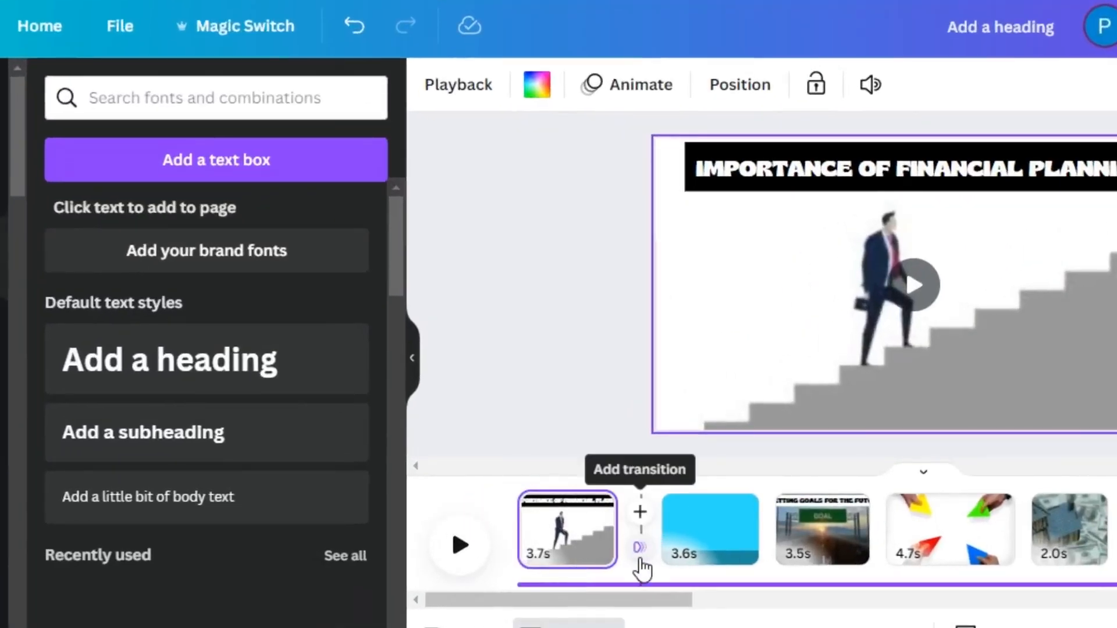
Add a Dissolve transition between the first and second pages.
left_click(639, 547)
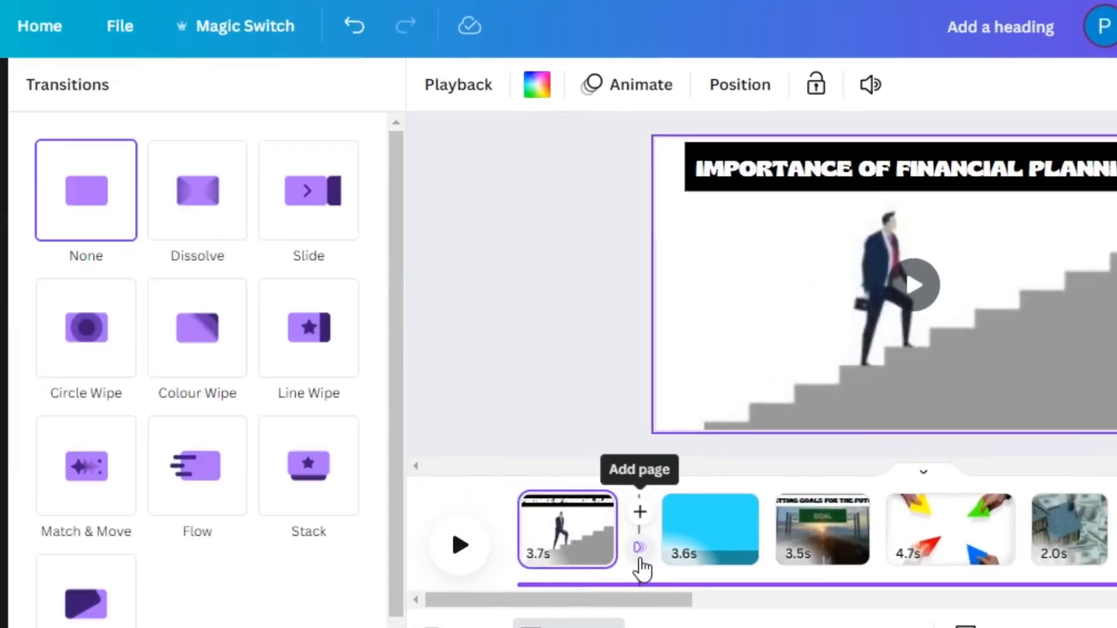
left_click(224, 231)
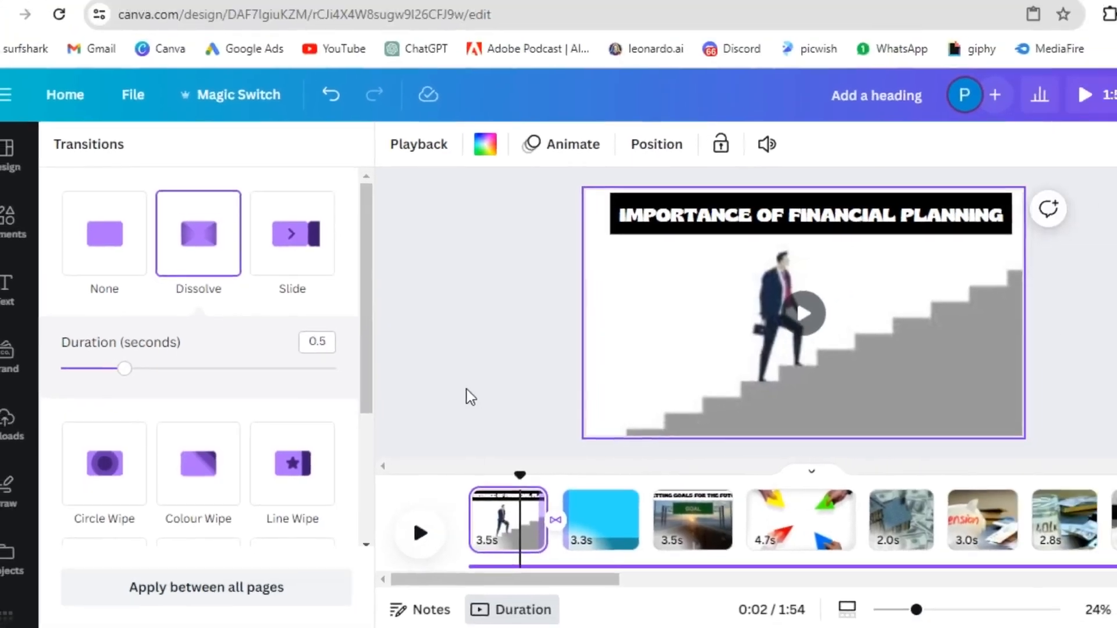
left_click(497, 448)
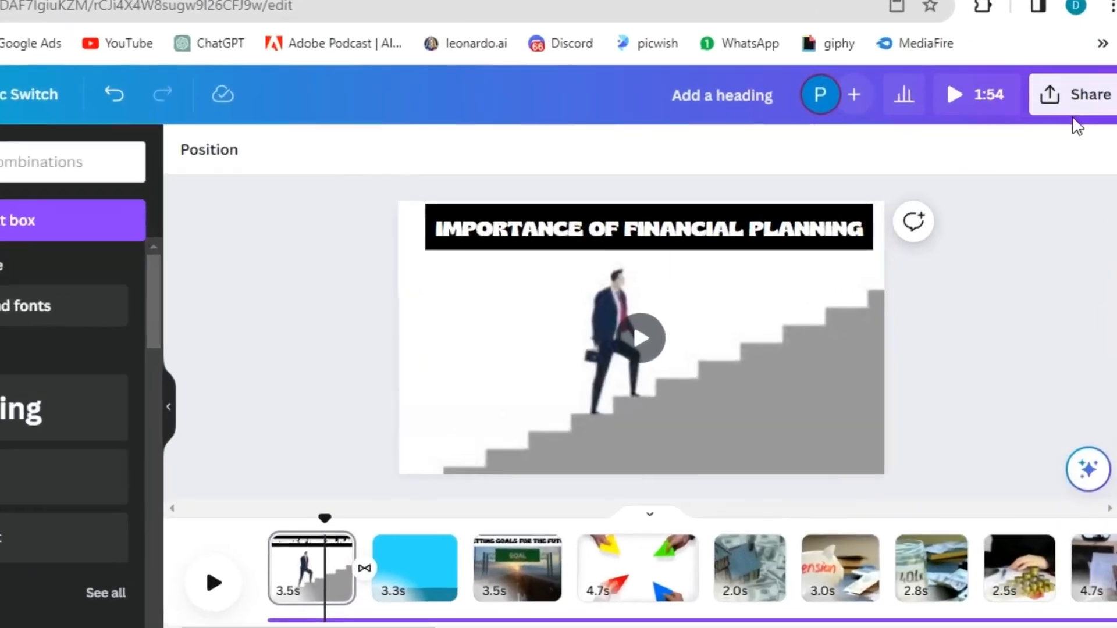
Open the design's download options and look through the later clips on the timeline.
left_click(1083, 146)
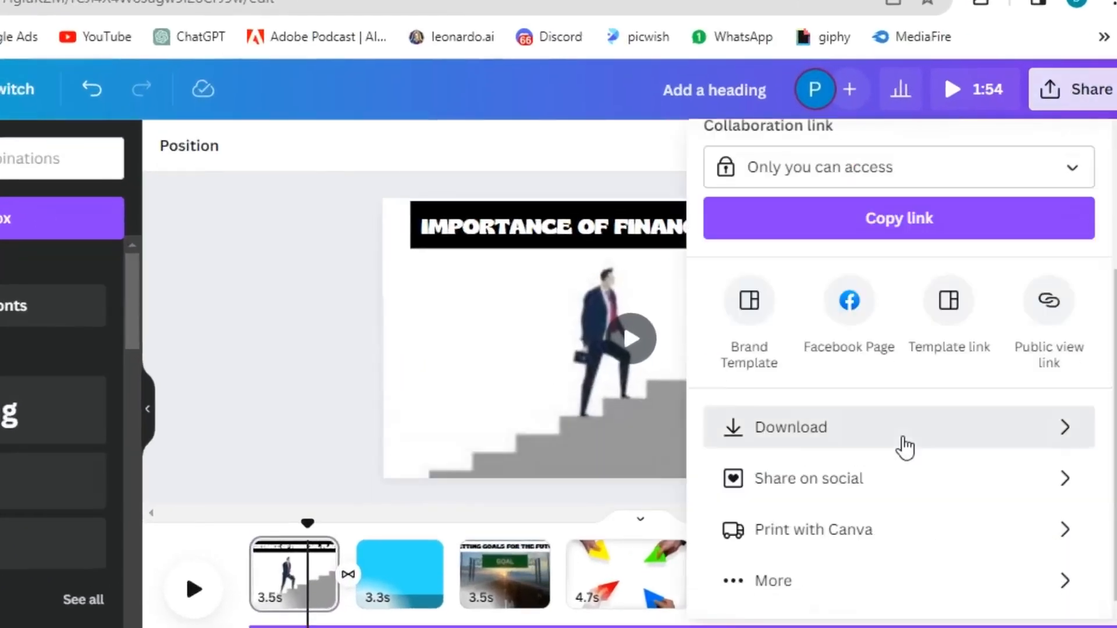
left_click(903, 446)
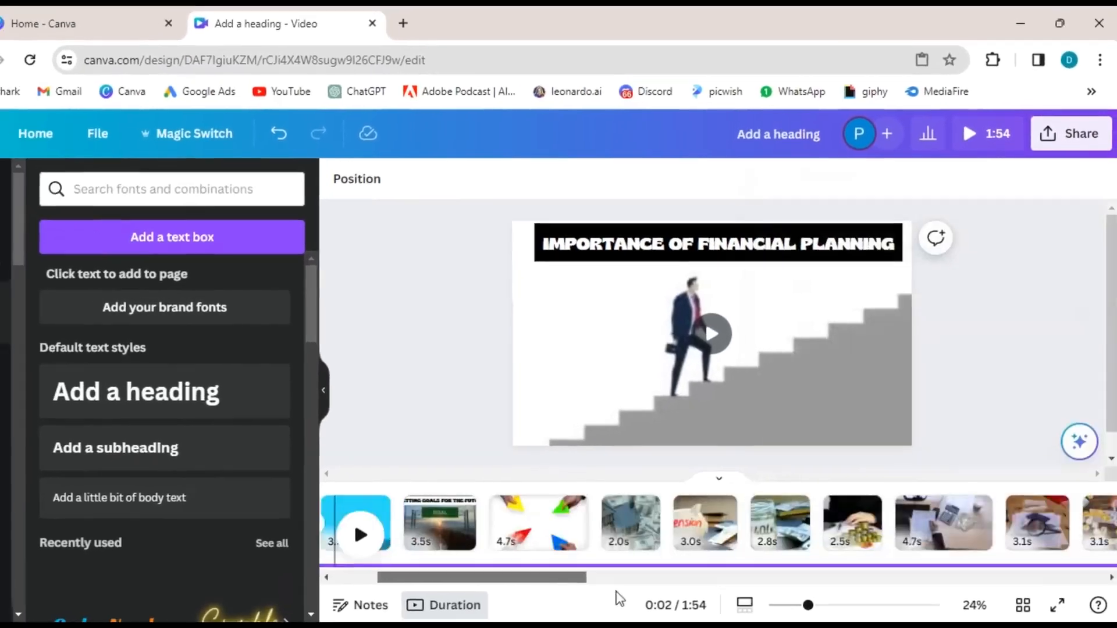
left_click_drag(615, 591, 656, 583)
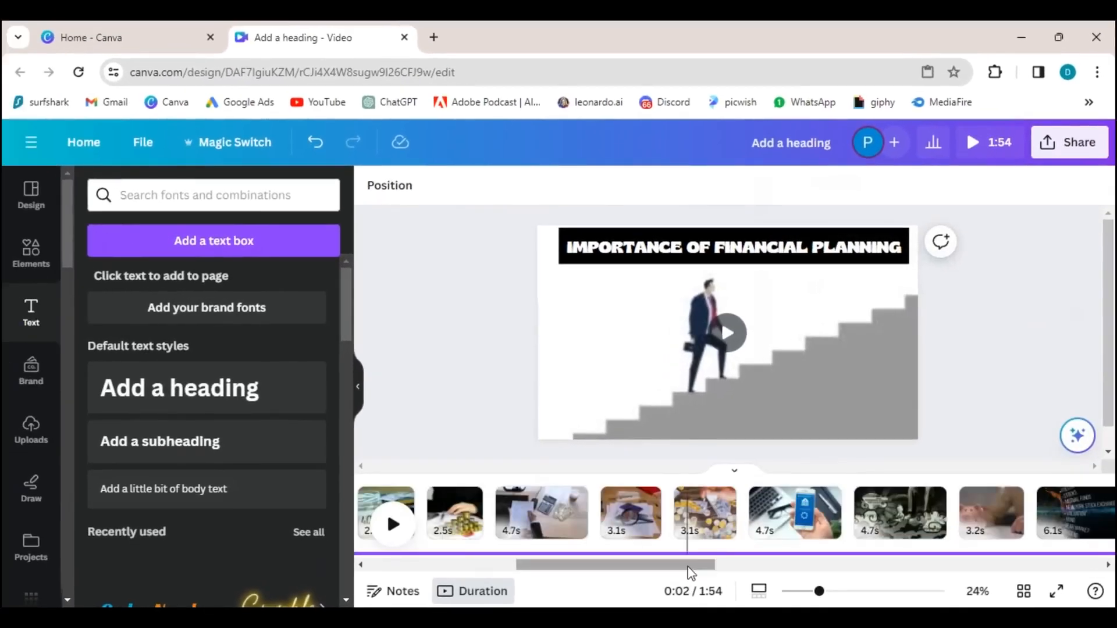